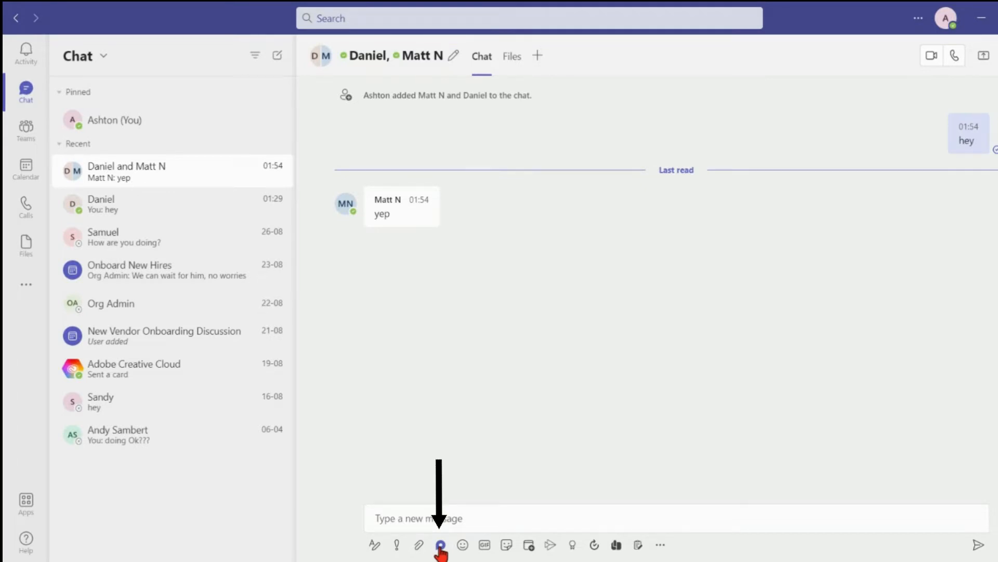
{"action": "left_click", "coordinate": [25, 131]}
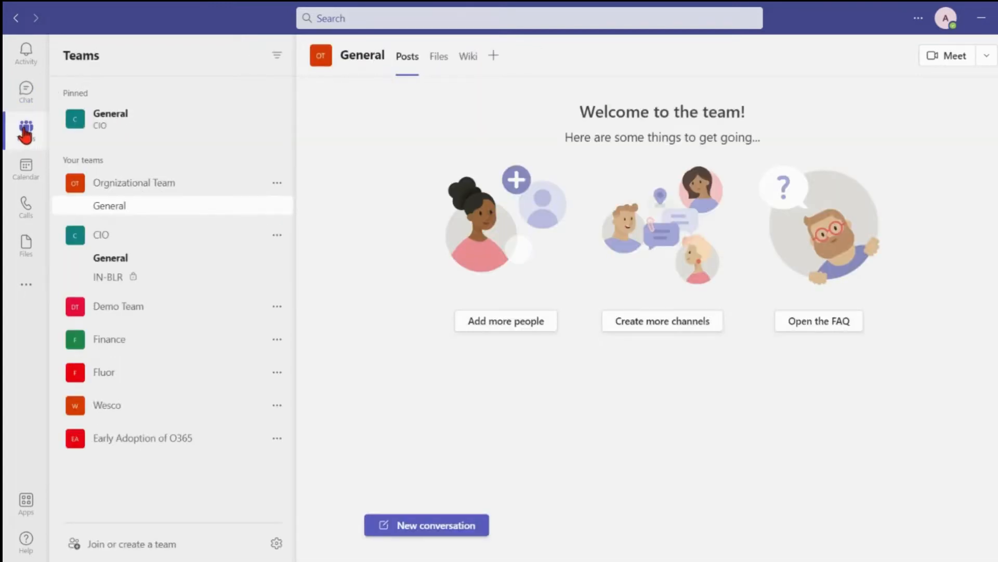
{"action": "left_click", "coordinate": [134, 260]}
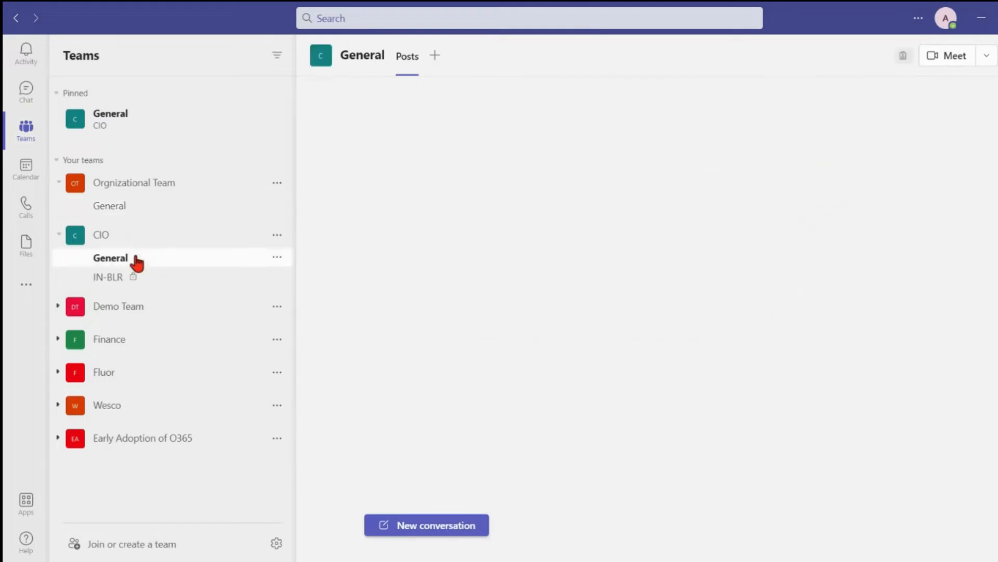
{"action": "left_click", "coordinate": [437, 536]}
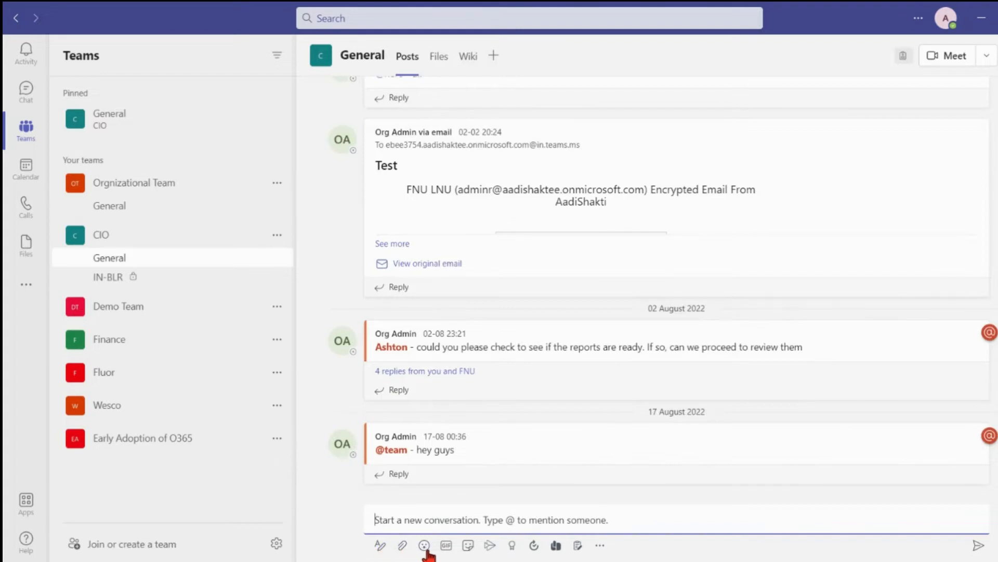
{"action": "left_click", "coordinate": [604, 549]}
{"action": "left_click", "coordinate": [644, 556]}
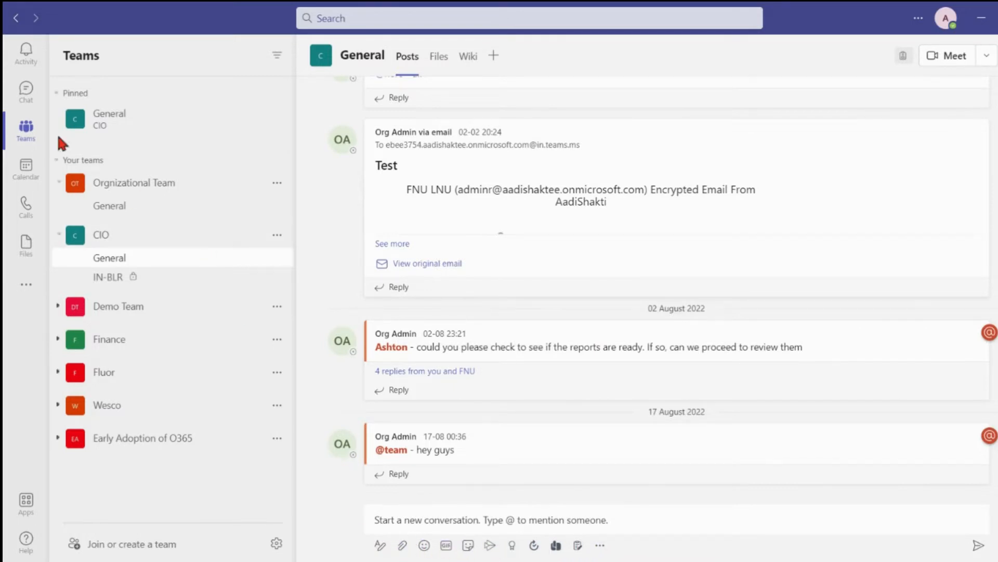
{"action": "left_click", "coordinate": [25, 94]}
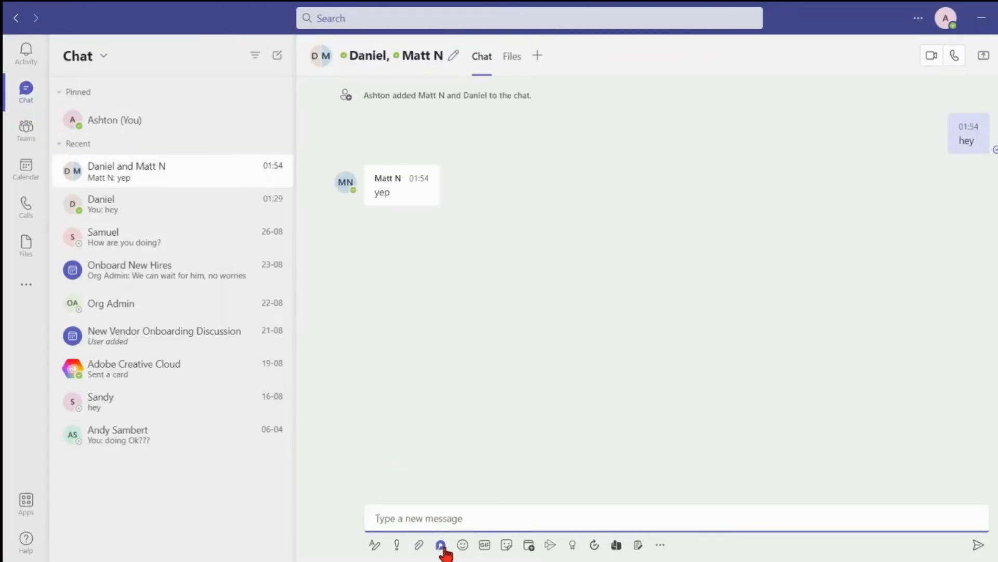
Insert a Loop table with headers Project Name, Status, Pending Reason and ETA, and send it
{"action": "left_click", "coordinate": [441, 545]}
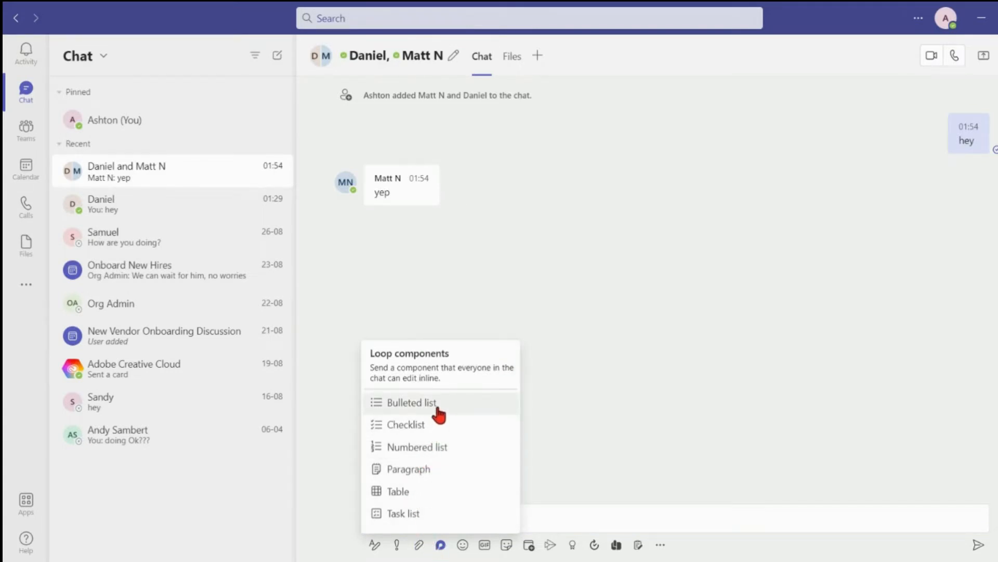
{"action": "mouse_move", "coordinate": [404, 494]}
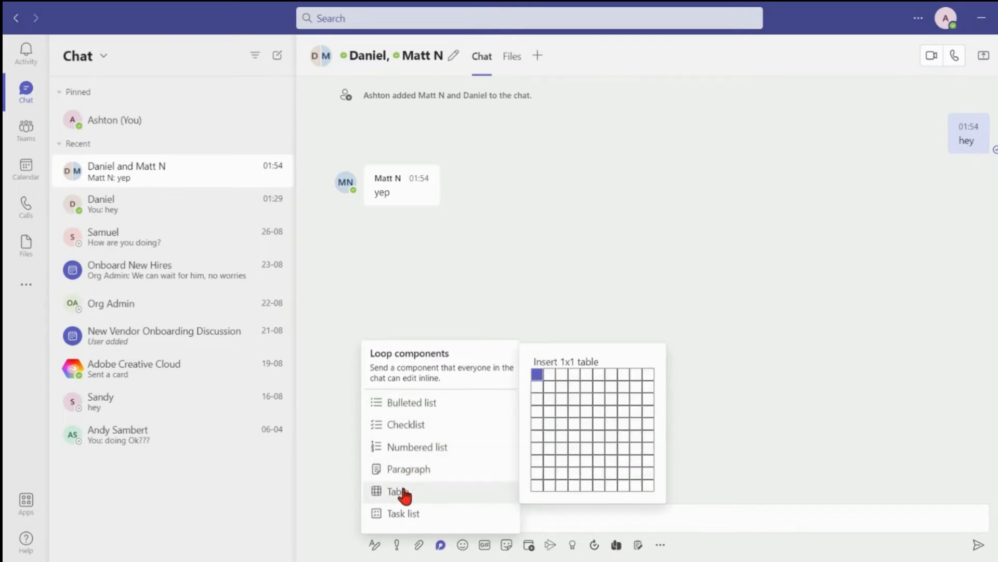
{"action": "left_click", "coordinate": [574, 403]}
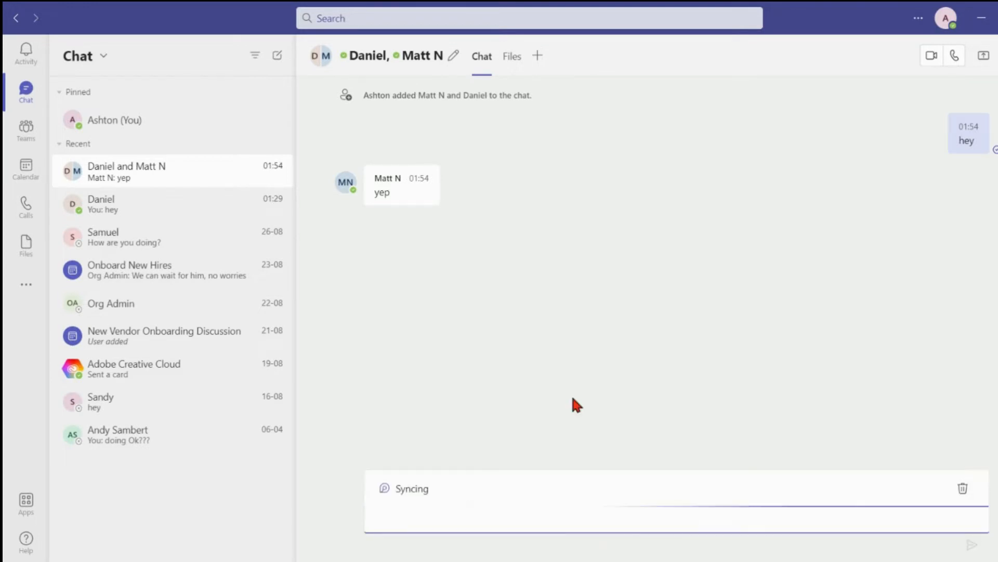
{"action": "type", "text": "Project Name"}
{"action": "key", "text": "Tab"}
{"action": "type", "text": "Status"}
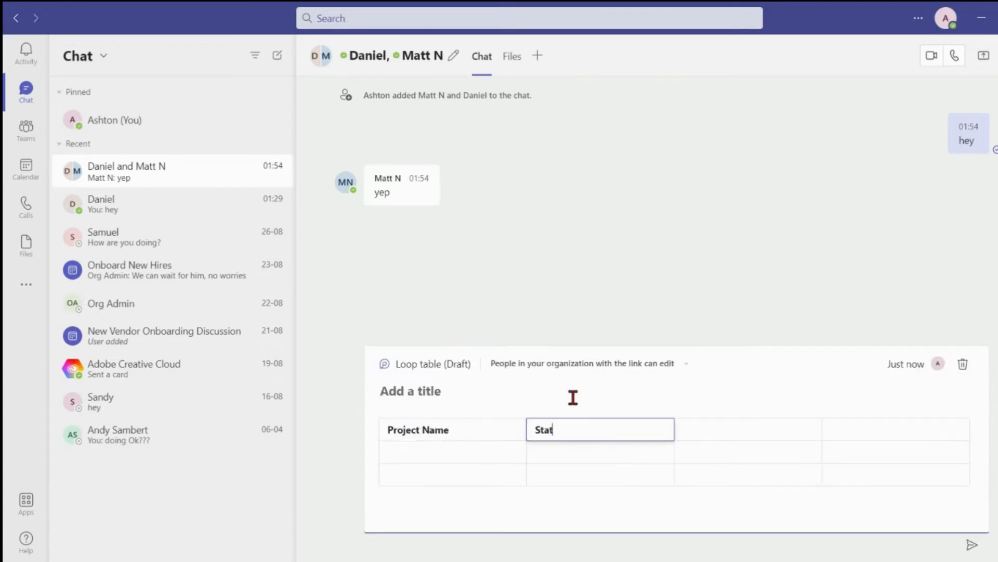
{"action": "key", "text": "Tab"}
{"action": "type", "text": "Pending Reason"}
{"action": "key", "text": "Tab"}
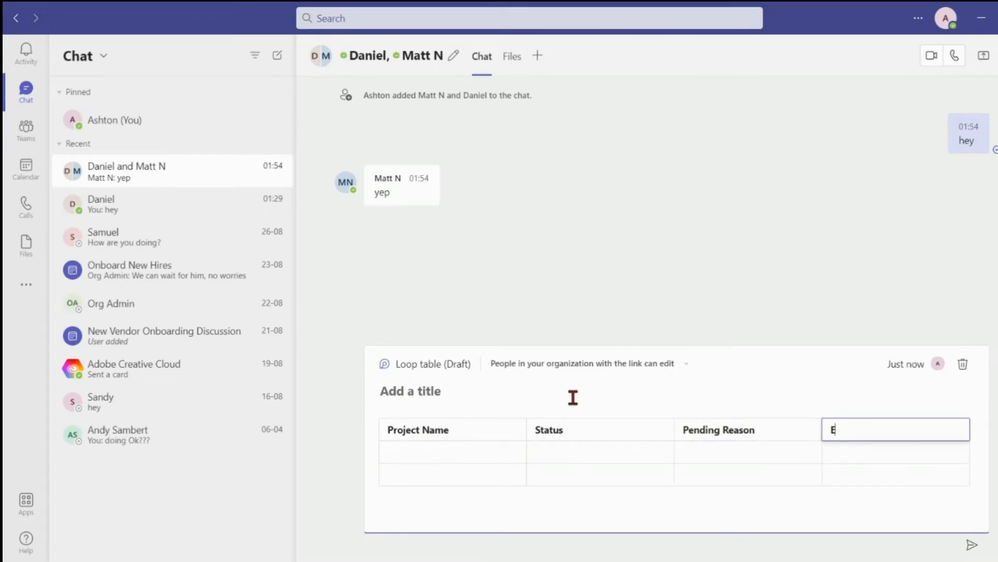
{"action": "type", "text": "ETA"}
{"action": "left_click", "coordinate": [971, 545]}
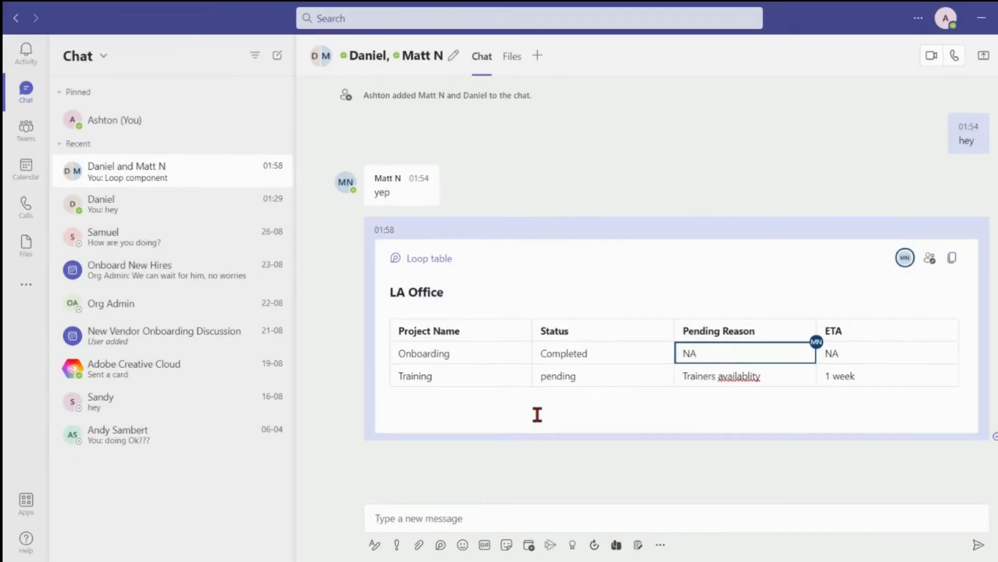
Insert a three-row Loop task list (Planning, Execution, Post Verification) and send it with Ctrl+Enter
{"action": "left_click", "coordinate": [441, 545]}
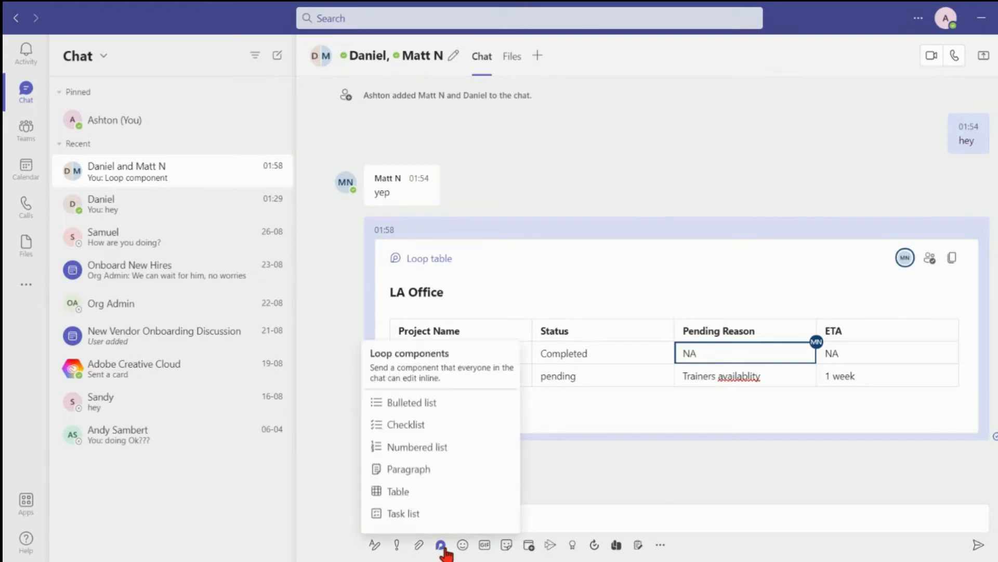
{"action": "left_click", "coordinate": [416, 517]}
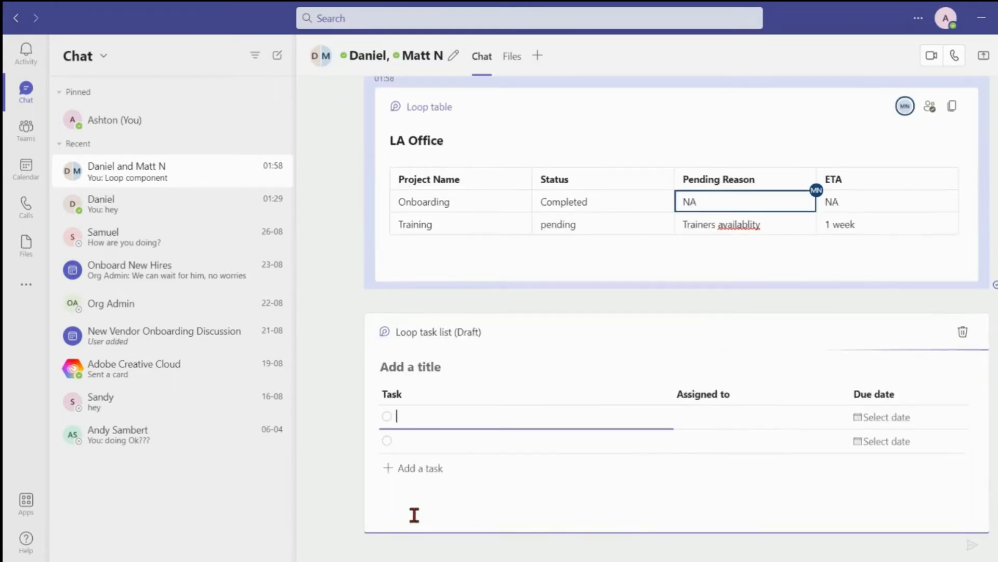
{"action": "left_click", "coordinate": [422, 470]}
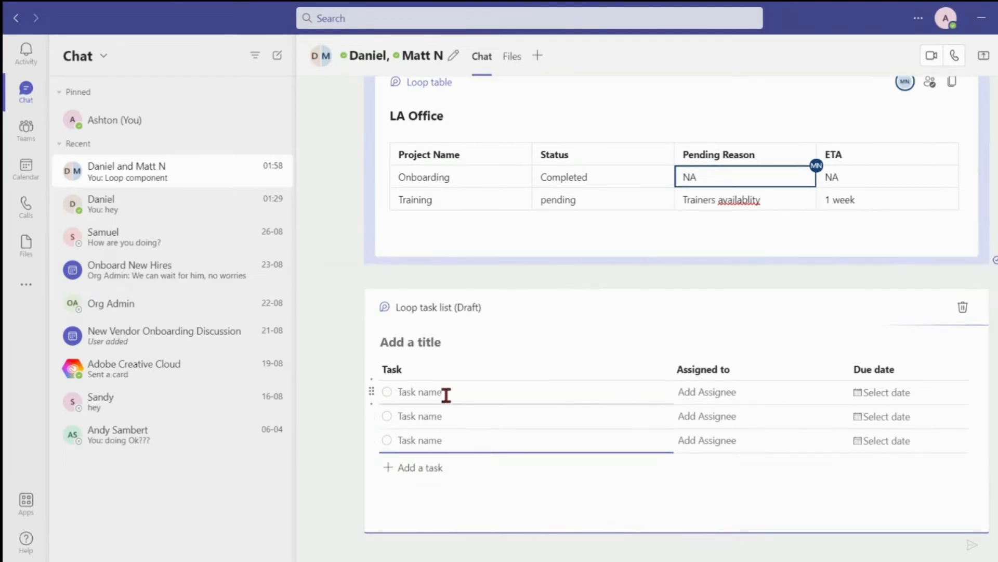
{"action": "left_click", "coordinate": [445, 393]}
{"action": "type", "text": "Planning"}
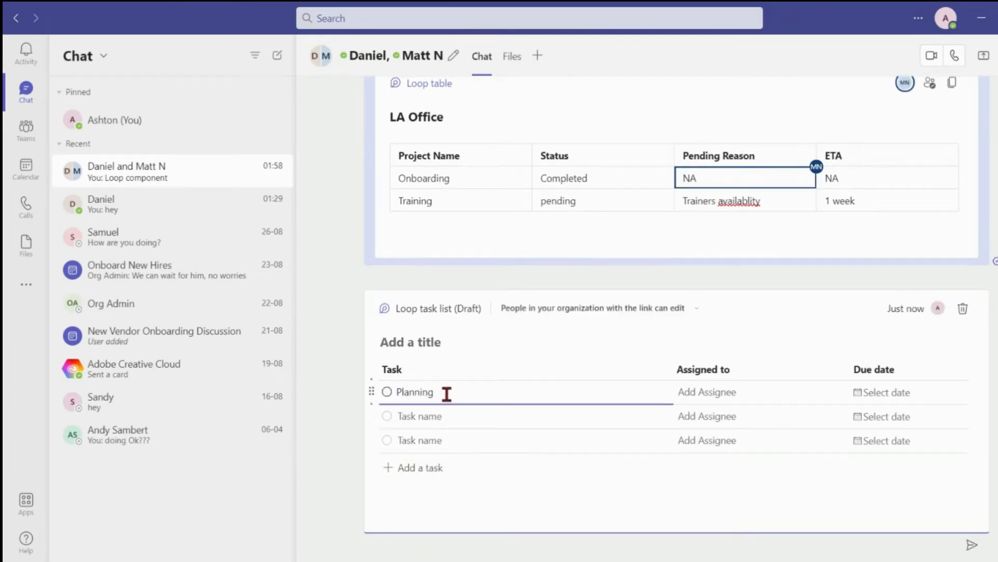
{"action": "left_click", "coordinate": [436, 416]}
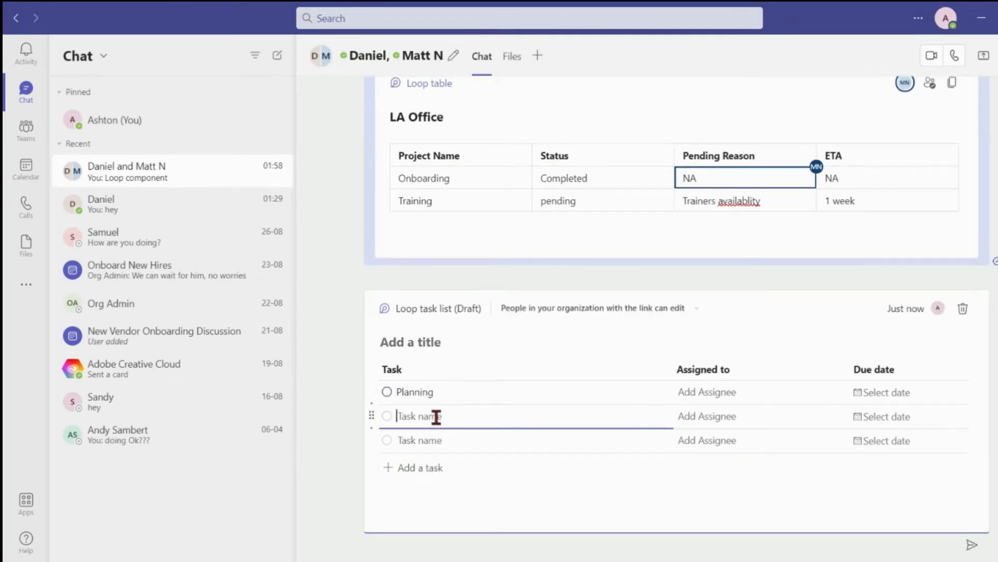
{"action": "type", "text": "Execution"}
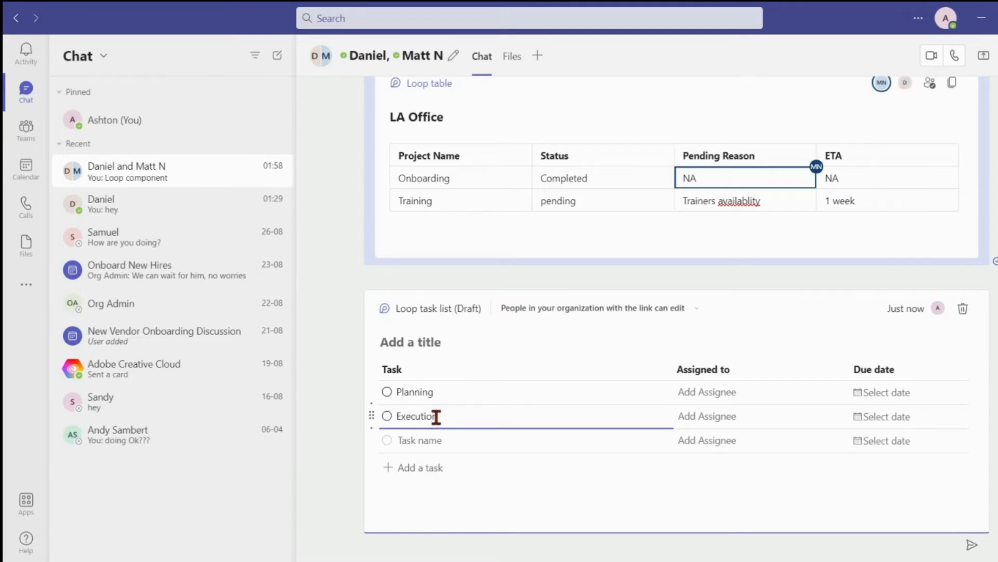
{"action": "left_click", "coordinate": [441, 441]}
{"action": "type", "text": "Post Verification"}
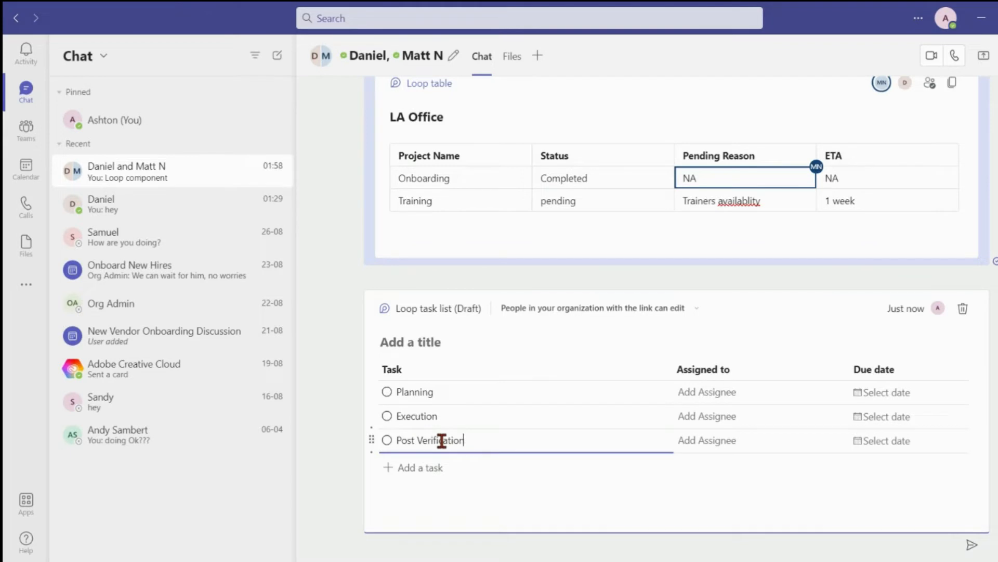
{"action": "key", "text": "ctrl+Return"}
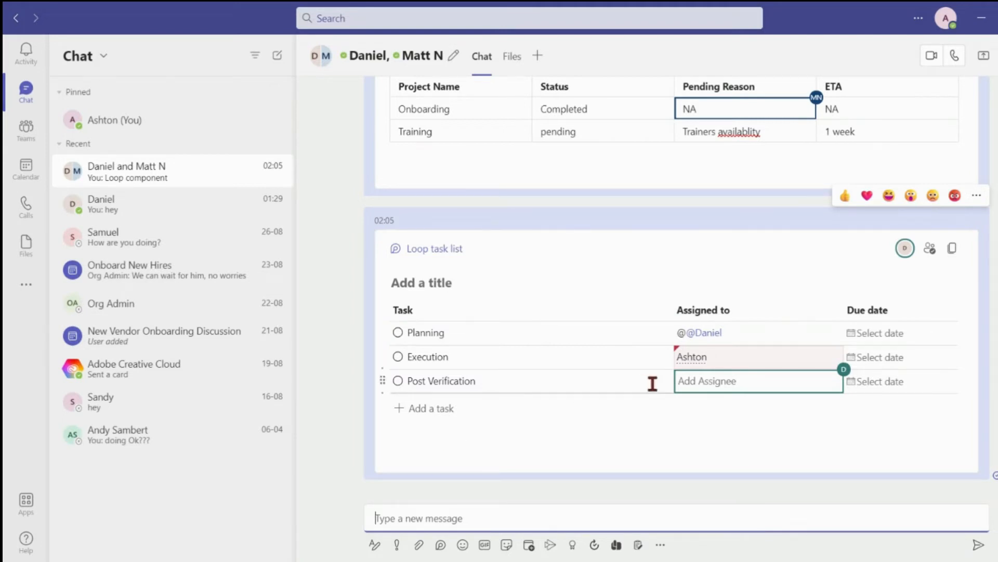
Set the Planning task's due date to Oct 28 and the Execution task's to Oct 23
{"action": "left_click", "coordinate": [903, 338]}
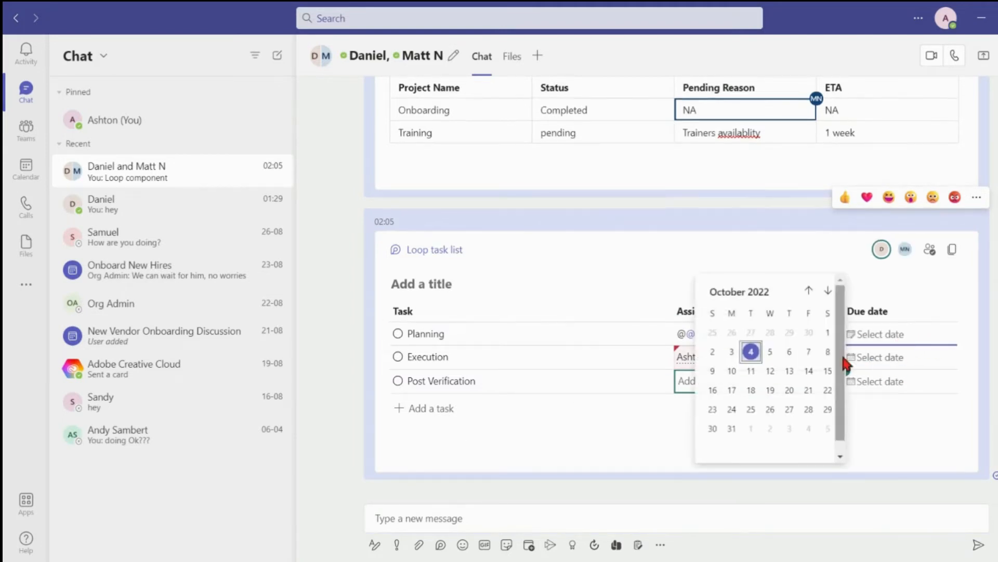
{"action": "left_click", "coordinate": [809, 411]}
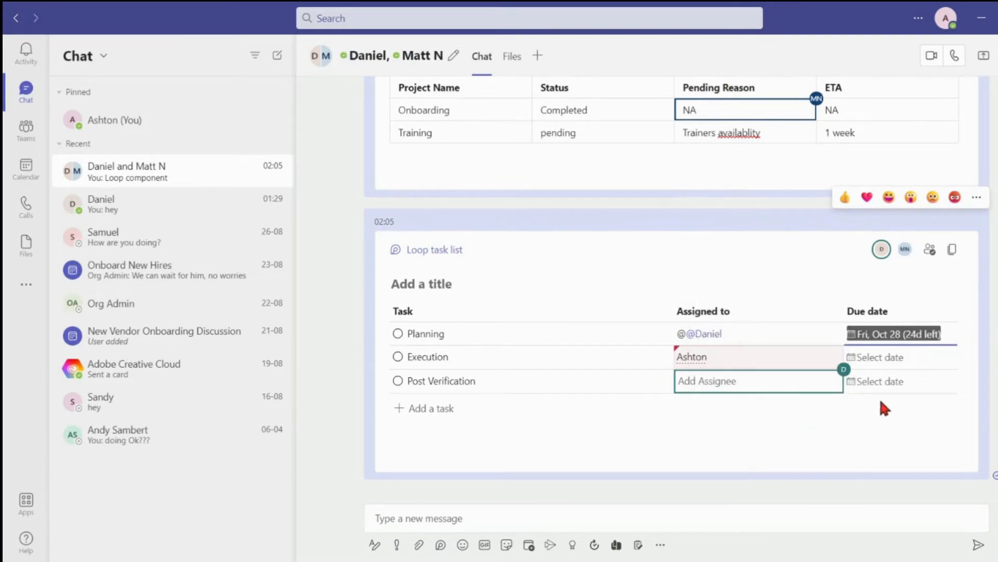
{"action": "left_click", "coordinate": [897, 363]}
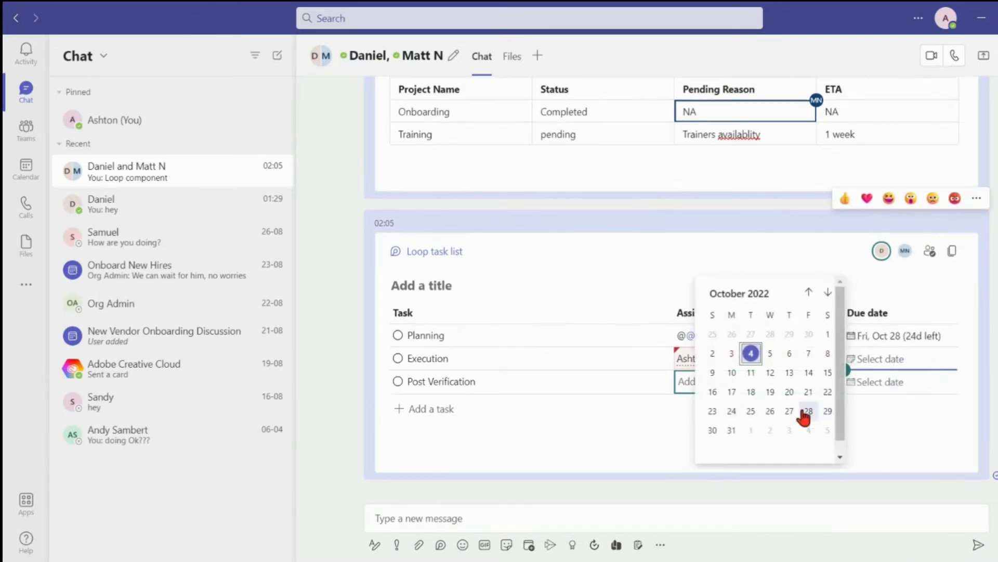
{"action": "left_click", "coordinate": [712, 411]}
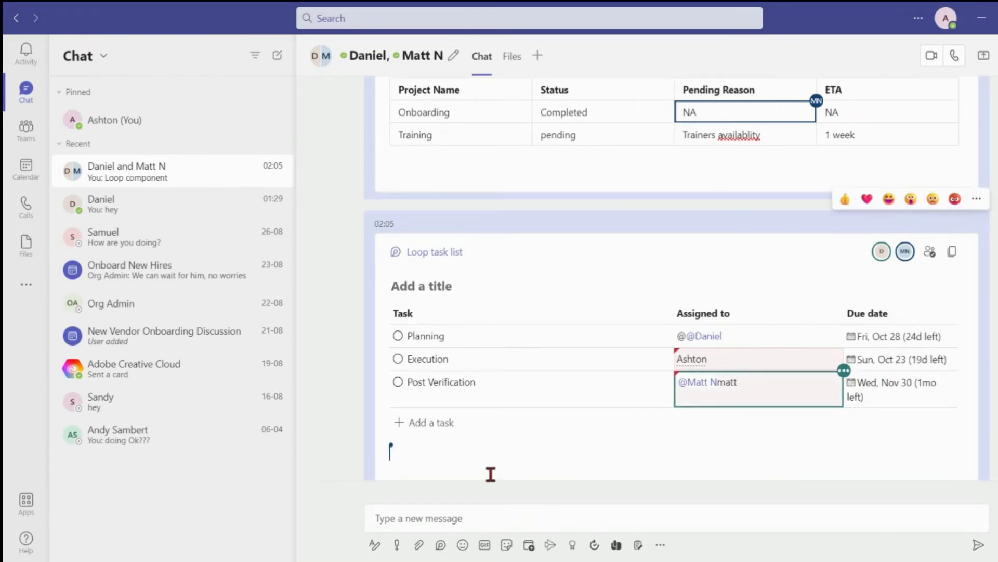
Add an empty task row, drag it above Post Verification, then delete it
{"action": "left_click", "coordinate": [445, 427]}
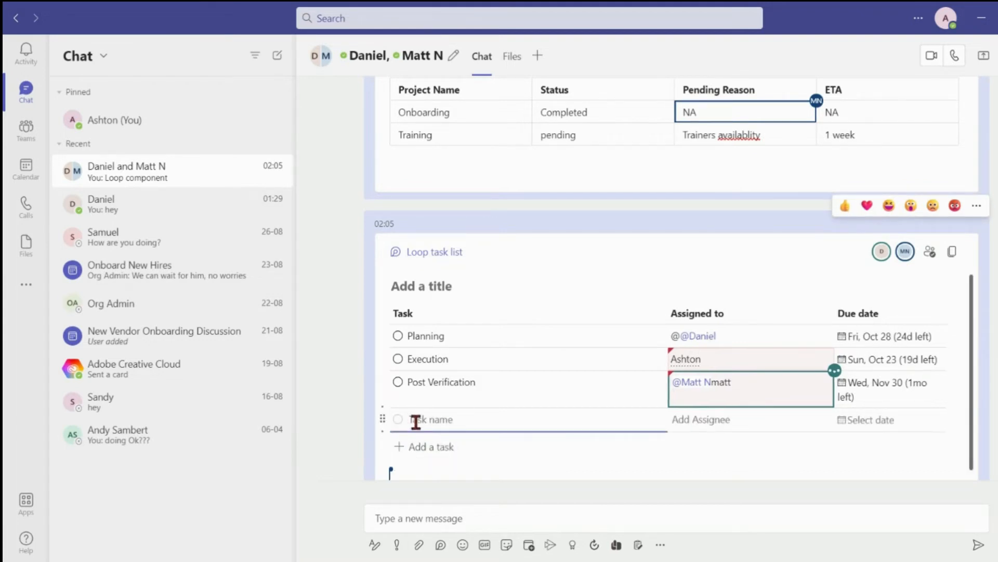
{"action": "left_click", "coordinate": [382, 421]}
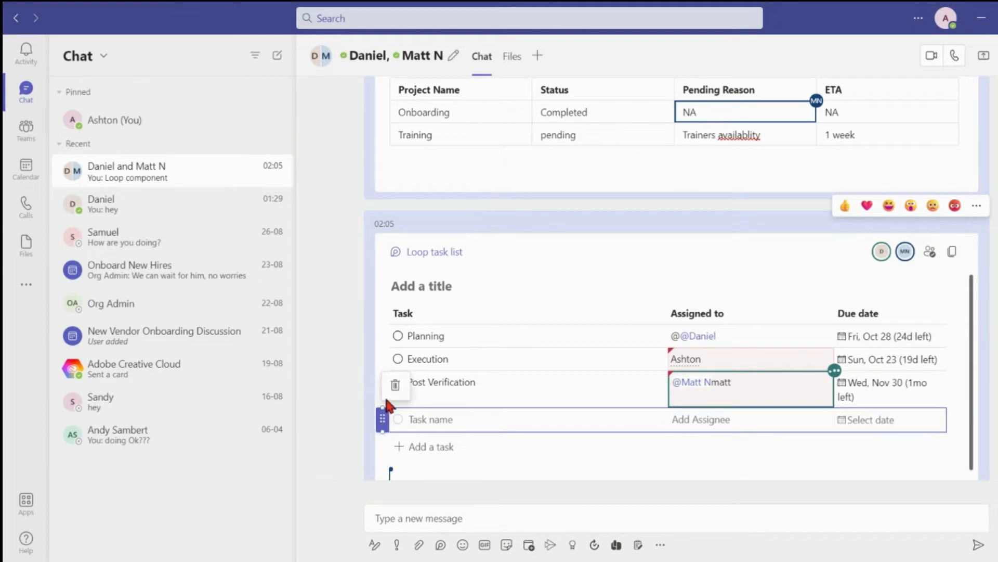
{"action": "left_click_drag", "start_coordinate": [382, 419], "coordinate": [387, 386]}
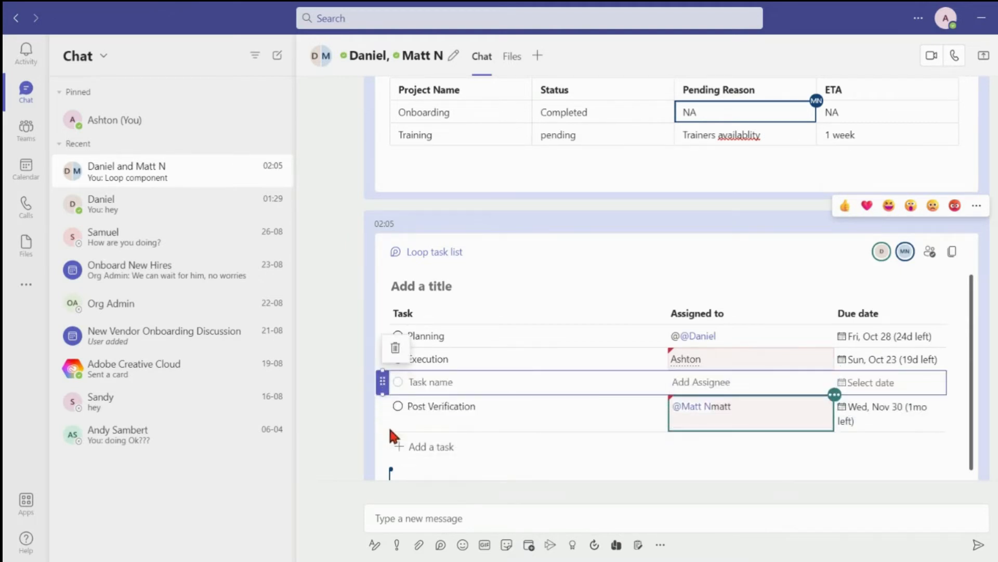
{"action": "left_click", "coordinate": [394, 349]}
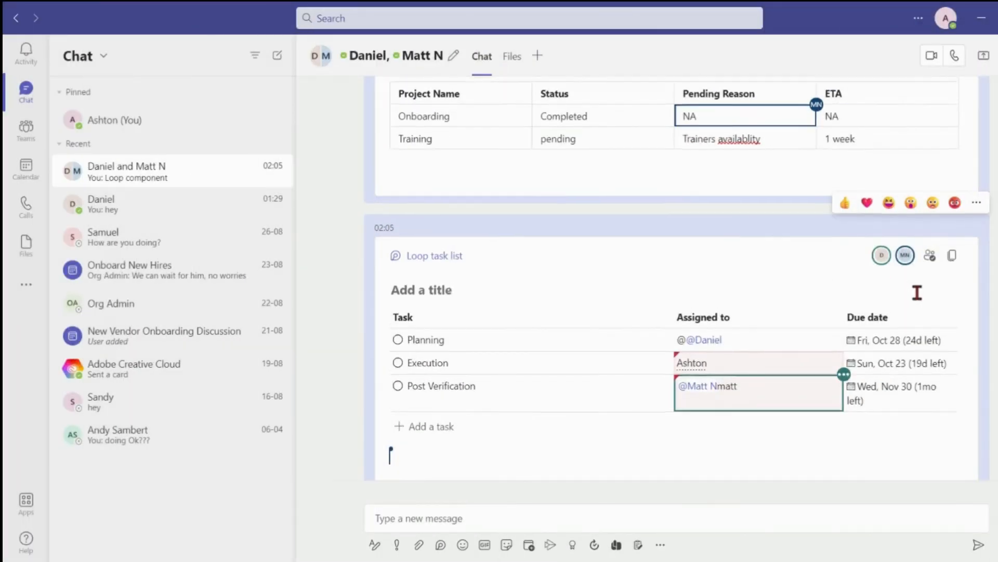
{"action": "scroll", "coordinate": [917, 293], "scroll_direction": "up", "scroll_amount": 1}
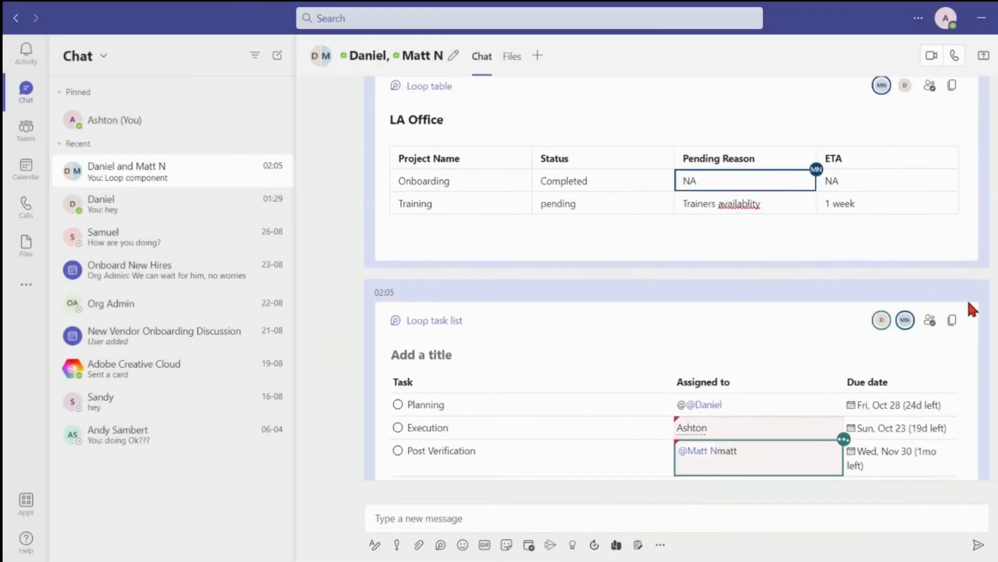
Copy the Loop task list link and paste it into another one-to-one chat's message box
{"action": "left_click", "coordinate": [953, 324]}
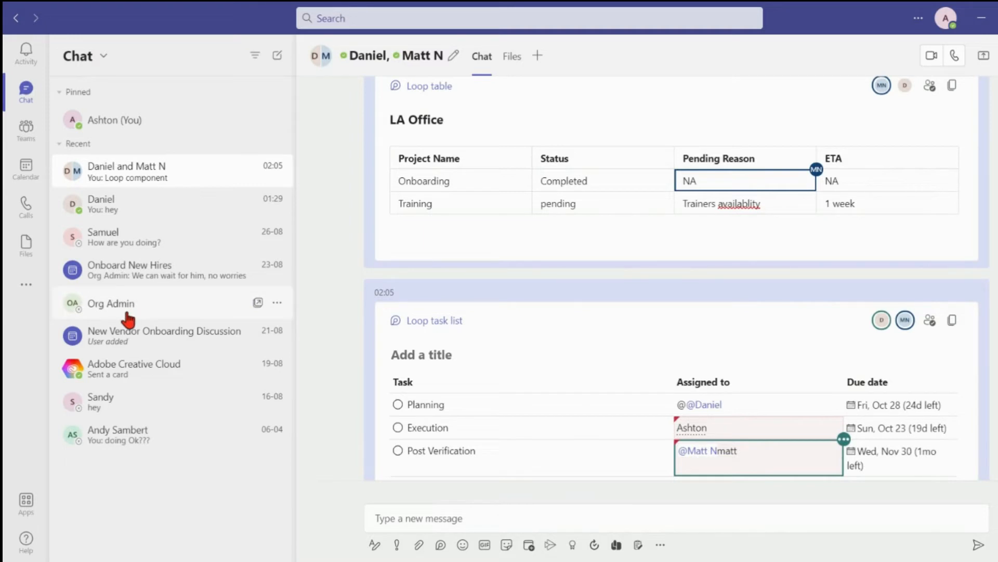
{"action": "left_click", "coordinate": [117, 402]}
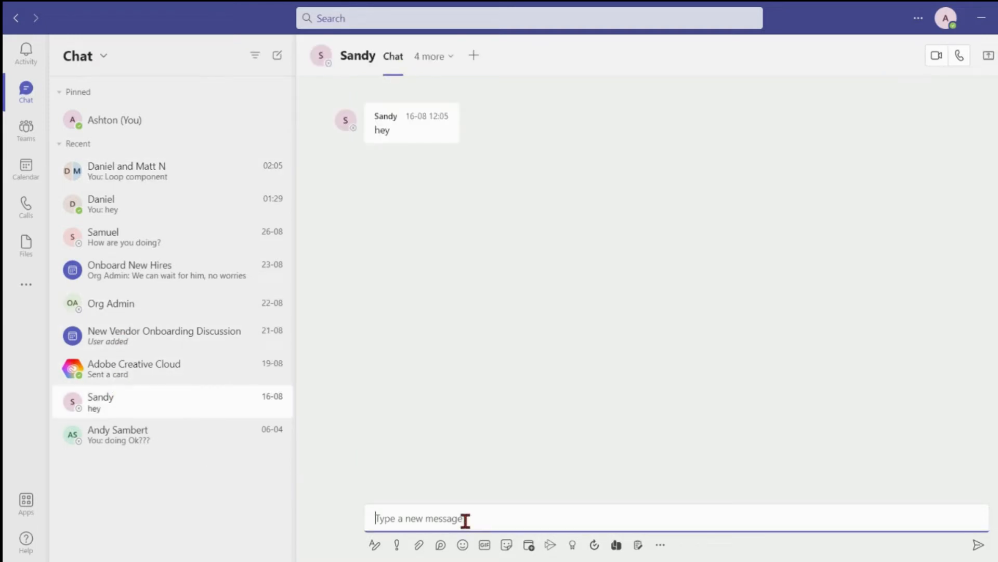
{"action": "key", "text": "ctrl+v"}
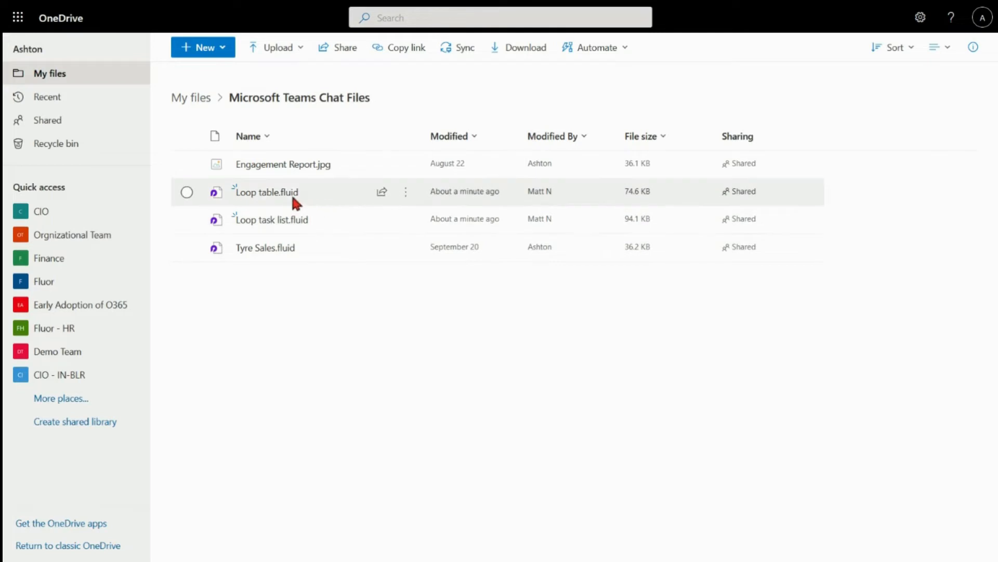
Select the three .fluid files, clear the selection, and open Loop table.fluid
{"action": "left_click", "coordinate": [187, 193]}
{"action": "left_click", "coordinate": [187, 219]}
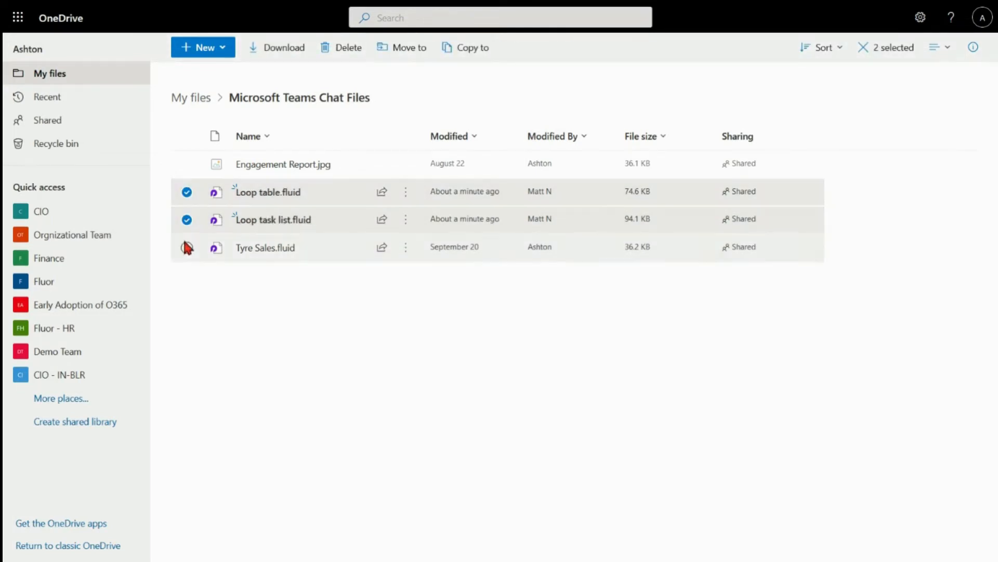
{"action": "left_click", "coordinate": [186, 248]}
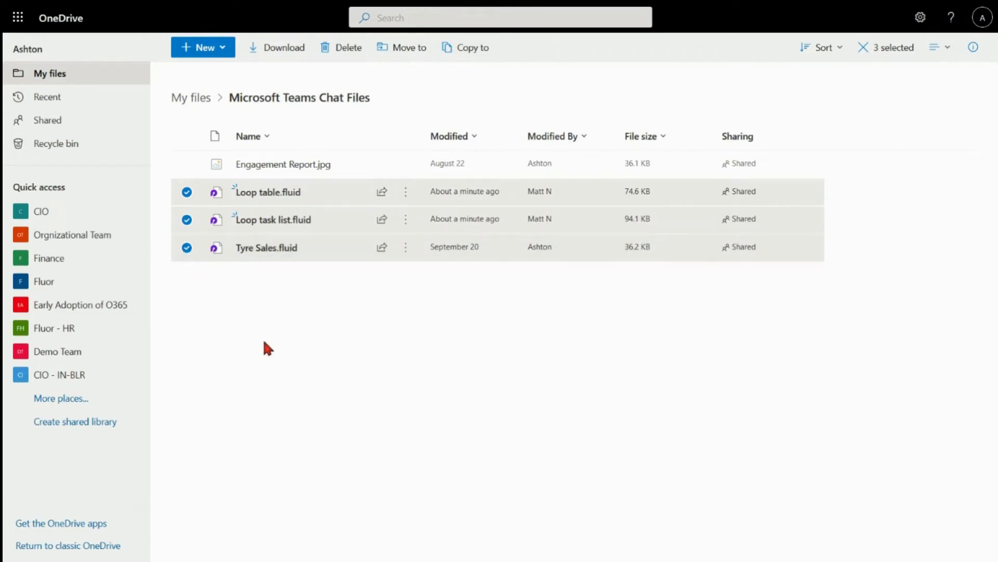
{"action": "left_click", "coordinate": [395, 299]}
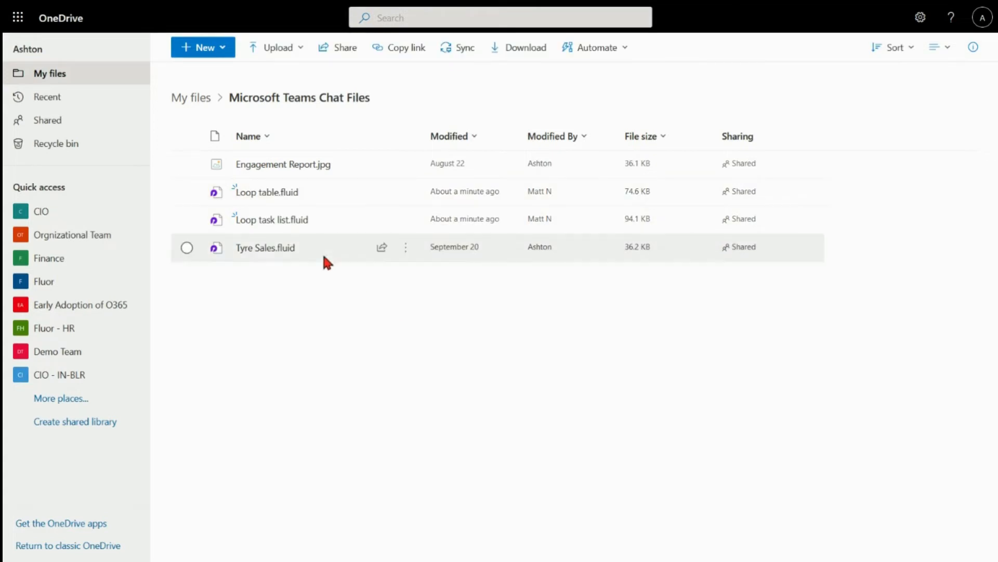
{"action": "left_click", "coordinate": [254, 193]}
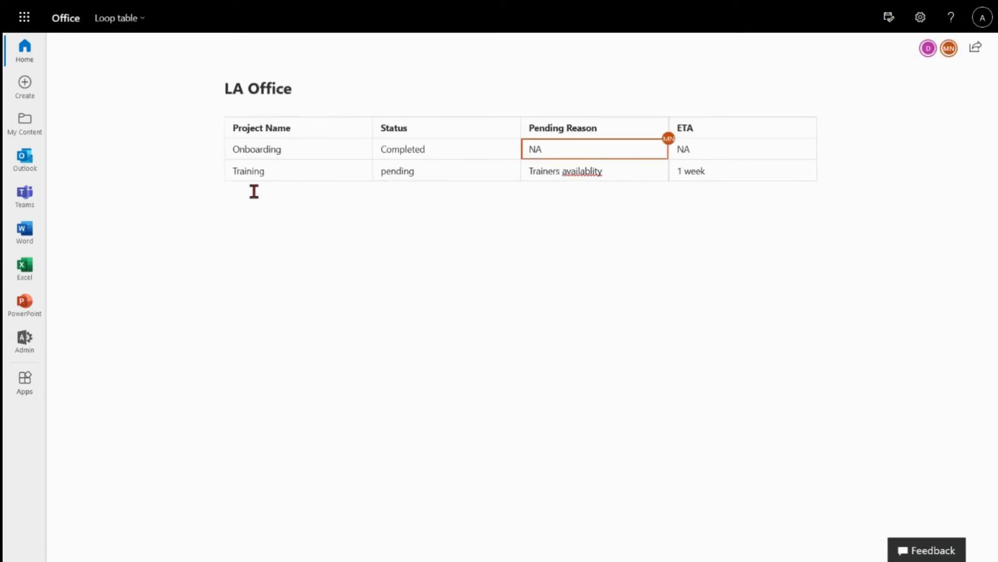
Add a new row below Training with Project Name 'Stationery' in the LA Office table
{"action": "left_click", "coordinate": [277, 199]}
{"action": "right_click", "coordinate": [256, 188]}
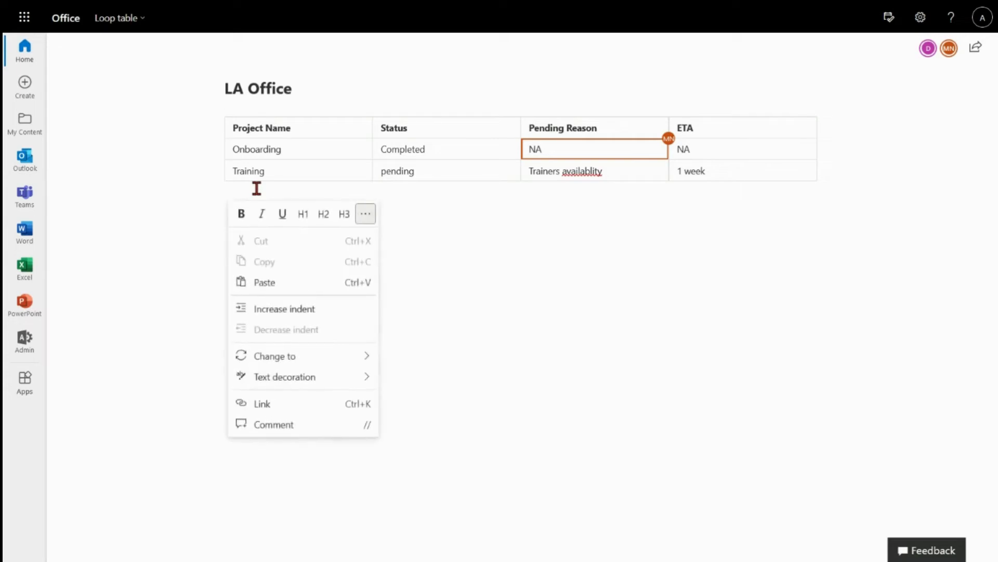
{"action": "left_click", "coordinate": [243, 193]}
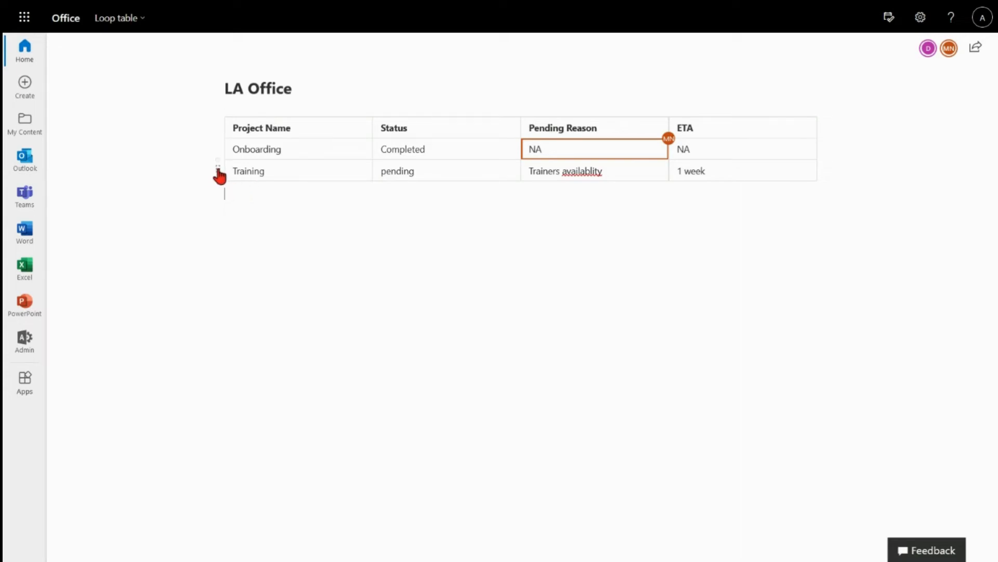
{"action": "left_click", "coordinate": [218, 169]}
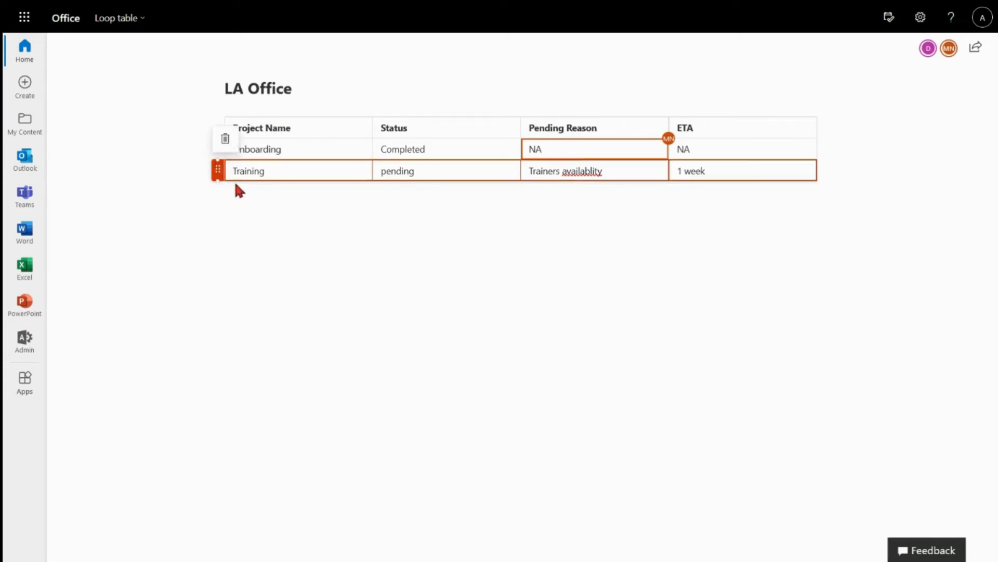
{"action": "left_click", "coordinate": [218, 182]}
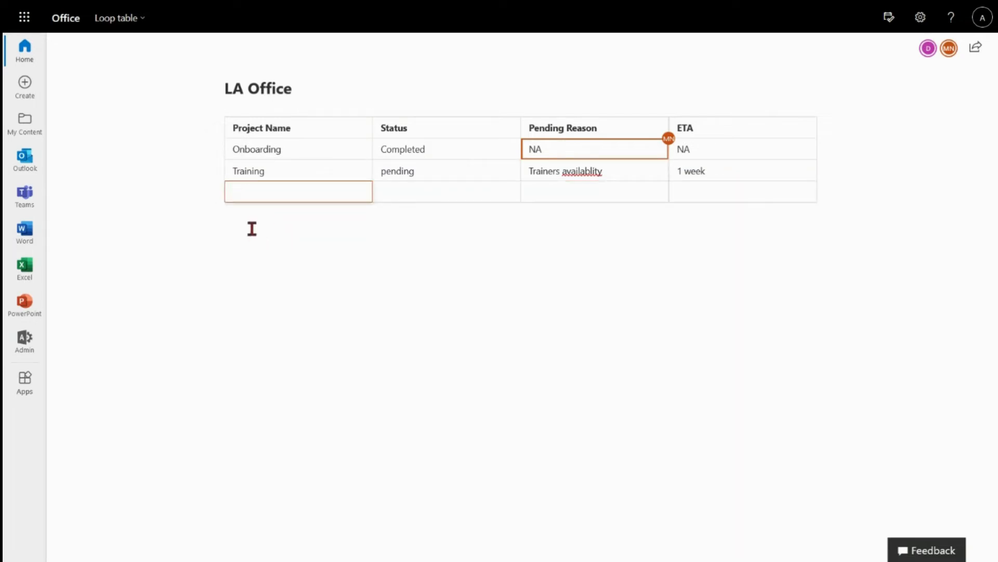
{"action": "type", "text": "Stationery"}
{"action": "key", "text": "Tab"}
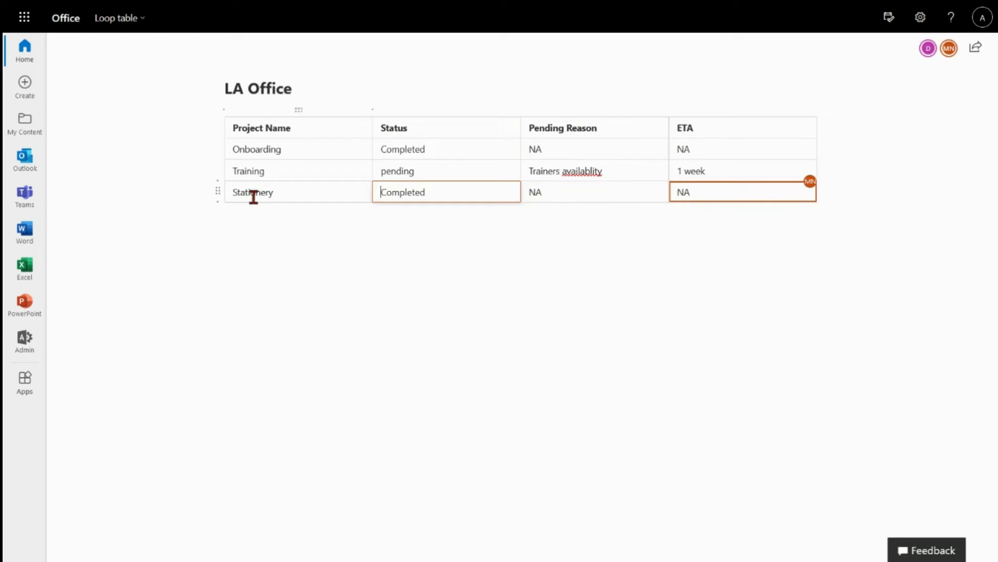
{"action": "left_click", "coordinate": [297, 316]}
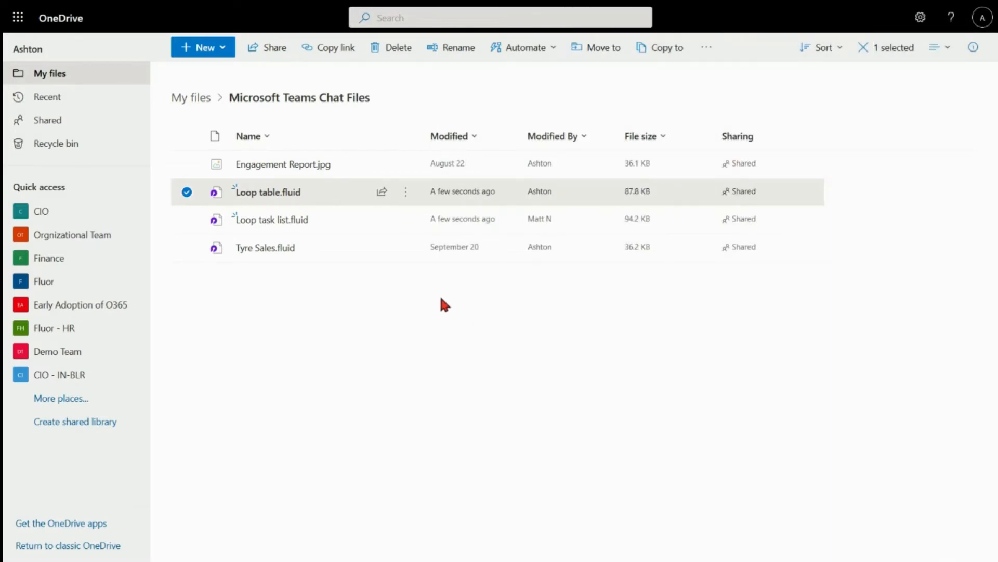
Review Loop table.fluid's version history, including version 3.0's options, and close it without restoring
{"action": "left_click", "coordinate": [407, 194]}
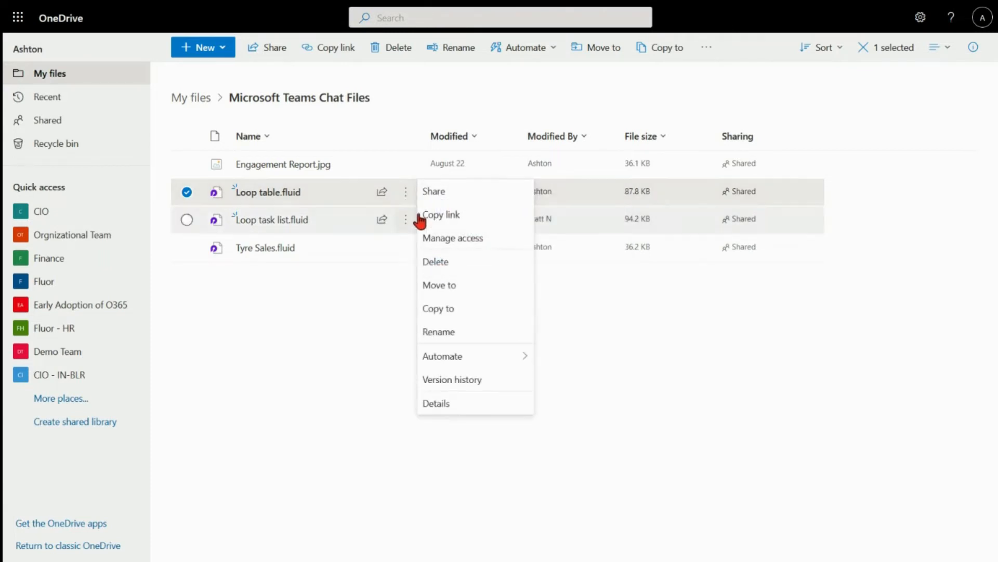
{"action": "left_click", "coordinate": [458, 382]}
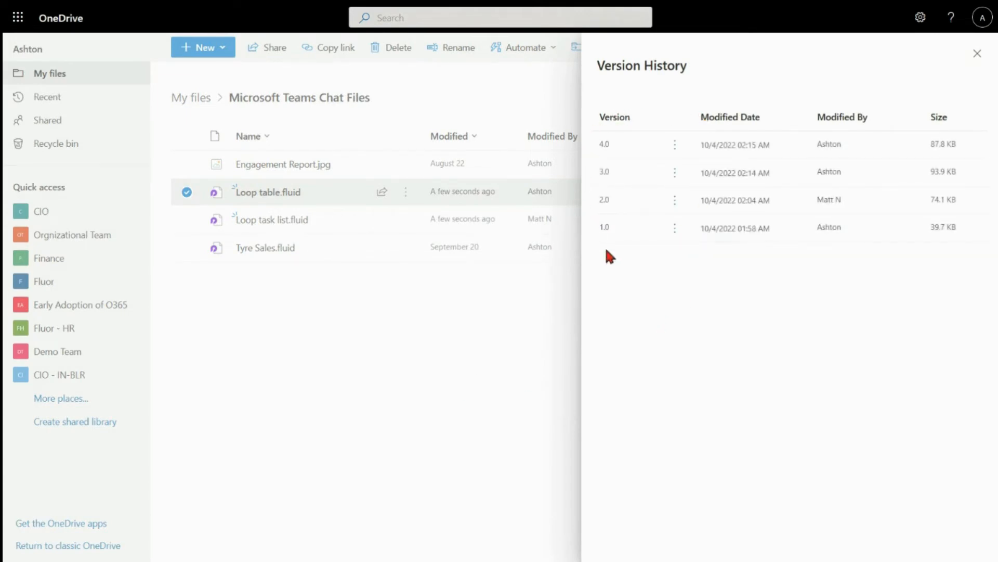
{"action": "left_click", "coordinate": [675, 172]}
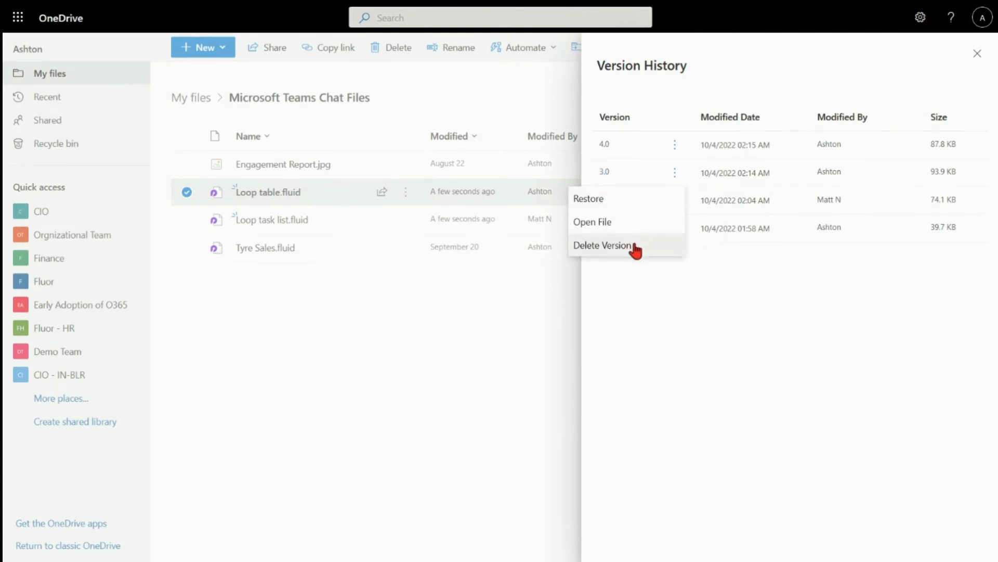
{"action": "left_click", "coordinate": [978, 55]}
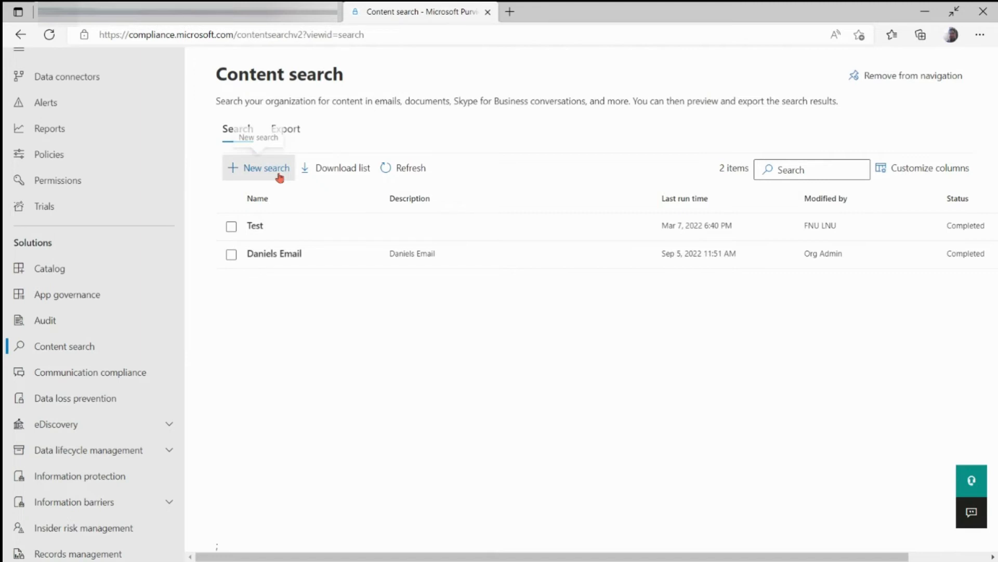
Create a new content search named 'Search Loop' with description 'Loop' and proceed to locations
{"action": "left_click", "coordinate": [280, 178]}
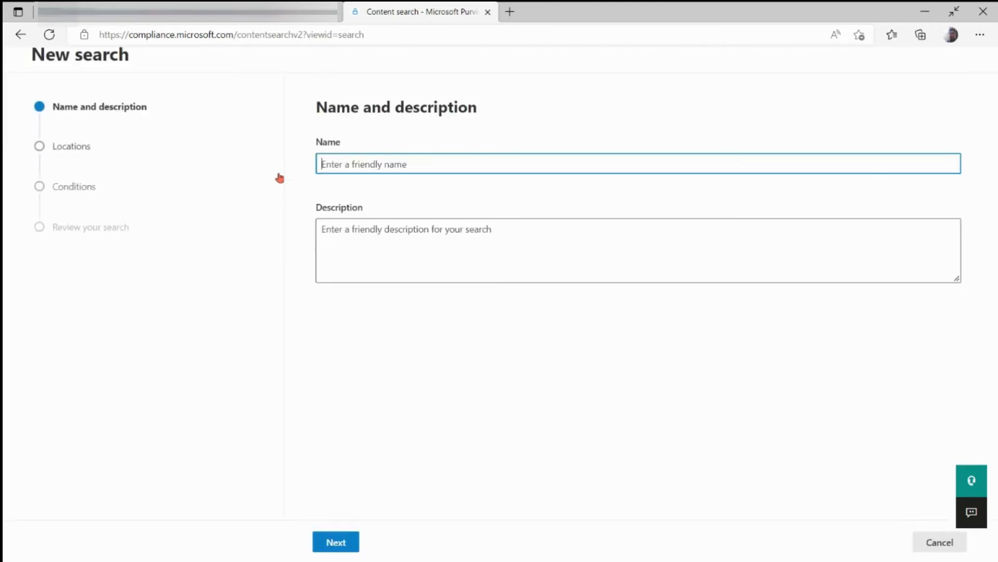
{"action": "type", "text": "Sea"}
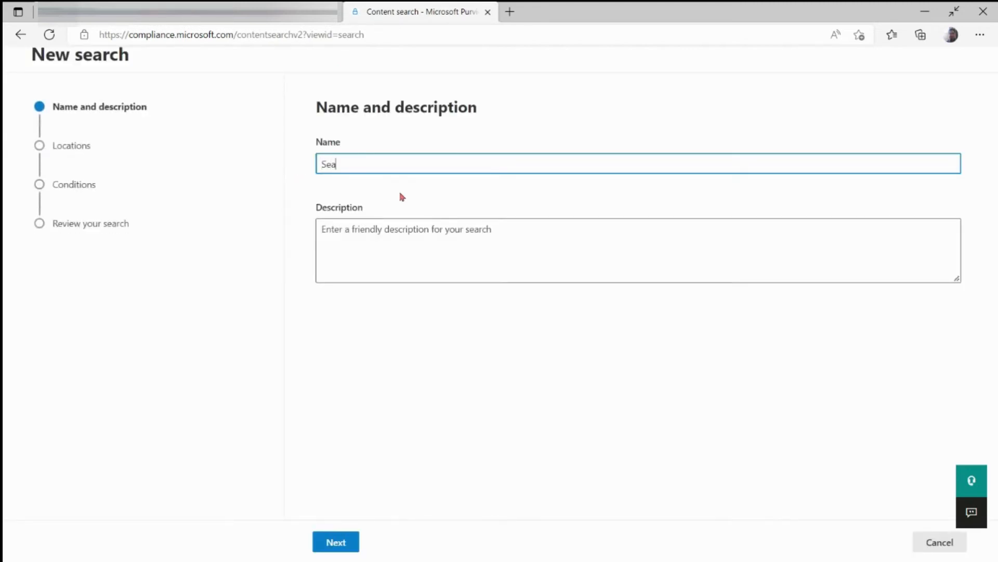
{"action": "type", "text": "rchLoop"}
{"action": "key", "text": "Tab"}
{"action": "type", "text": "Loop"}
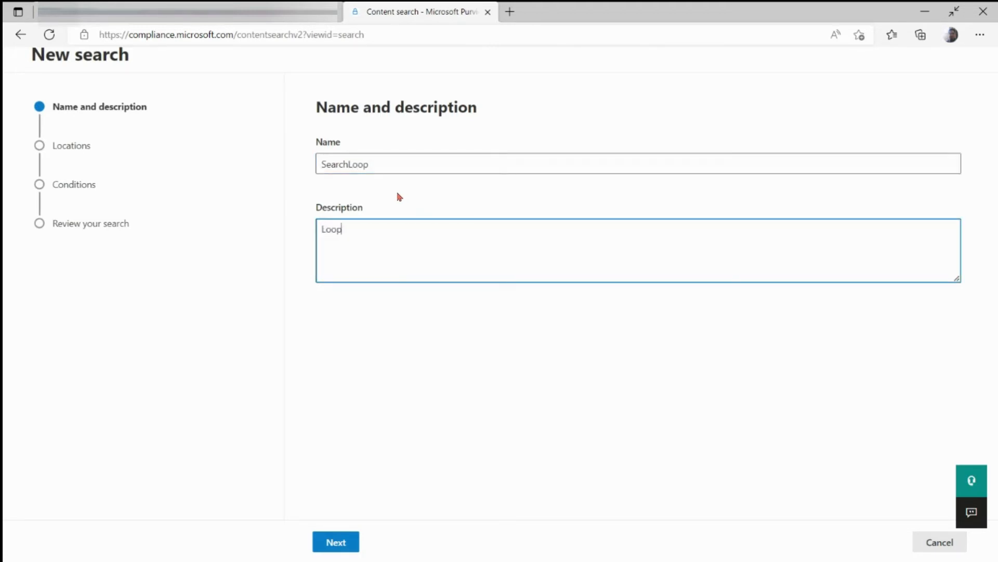
{"action": "left_click", "coordinate": [348, 164]}
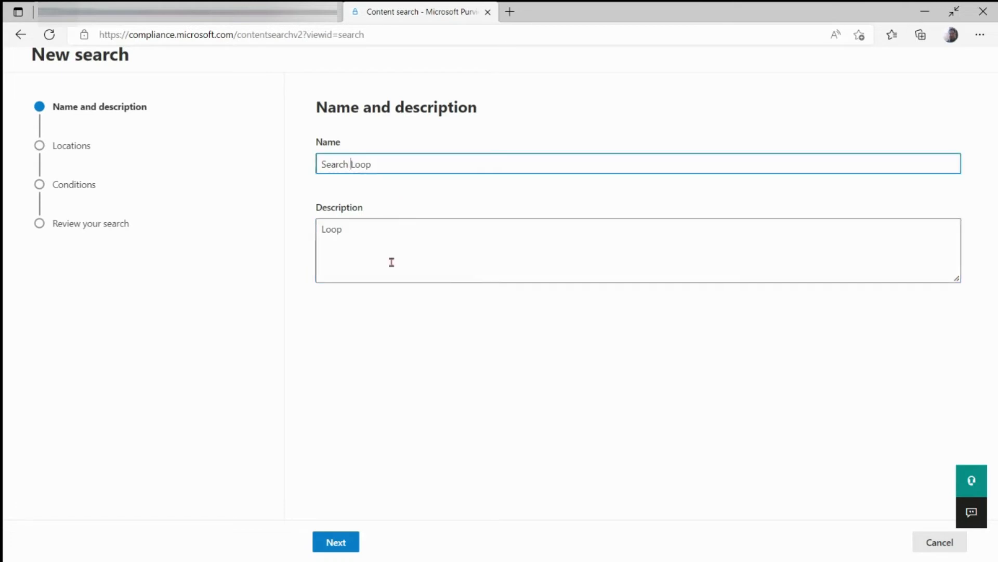
{"action": "left_click", "coordinate": [337, 542]}
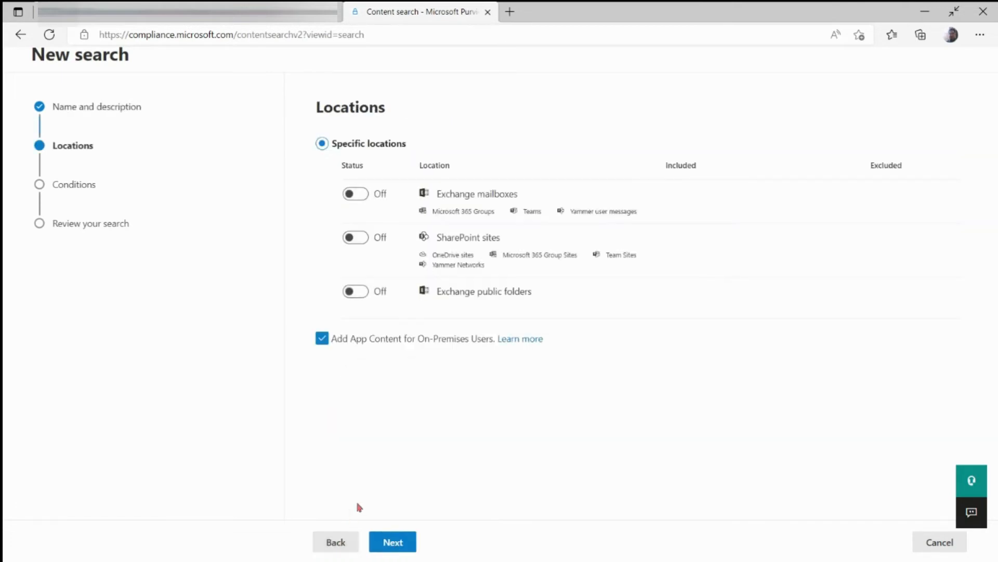
Turn on SharePoint sites without app content, add only the pasted OneDrive site, and continue
{"action": "left_click", "coordinate": [366, 245]}
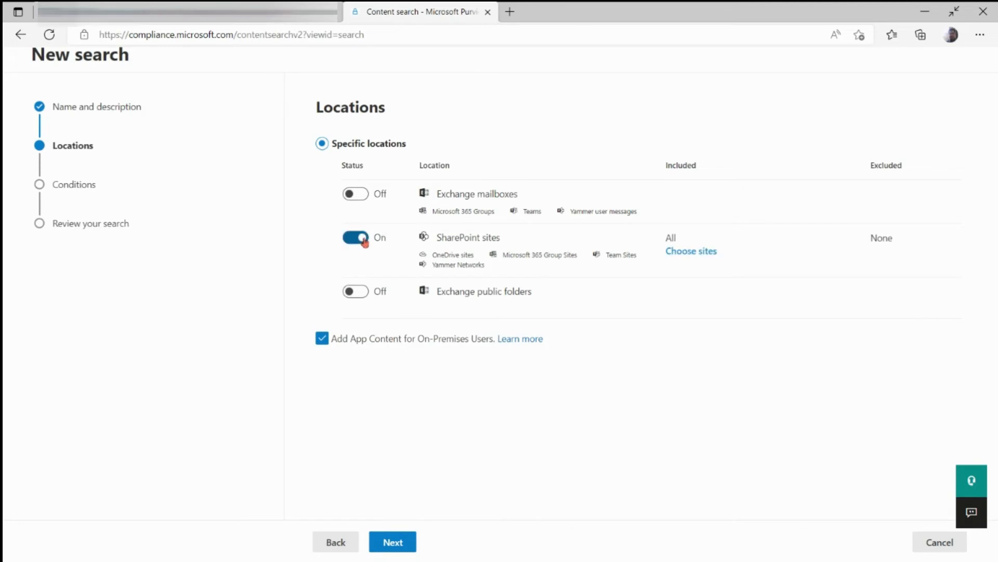
{"action": "left_click", "coordinate": [323, 344]}
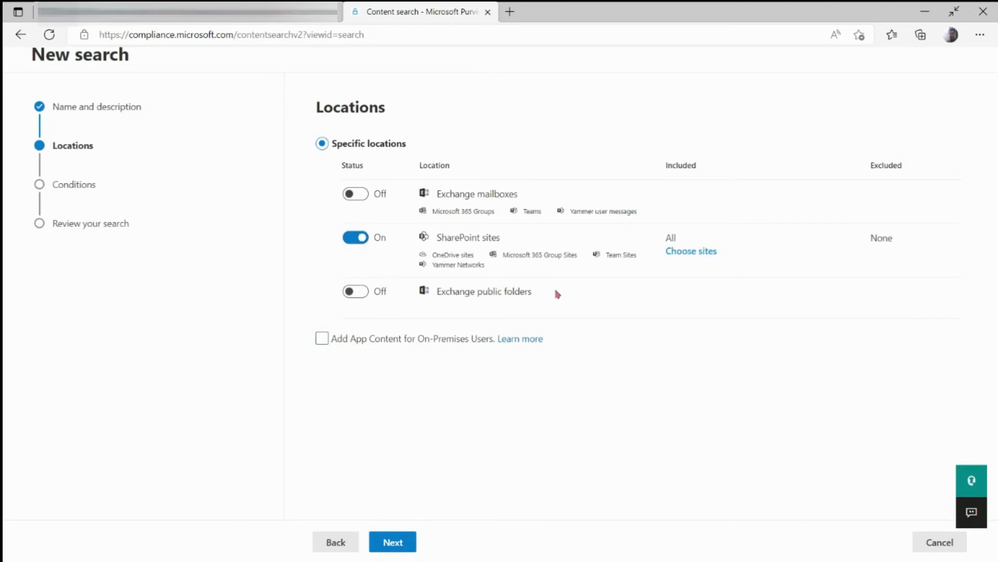
{"action": "left_click", "coordinate": [705, 252]}
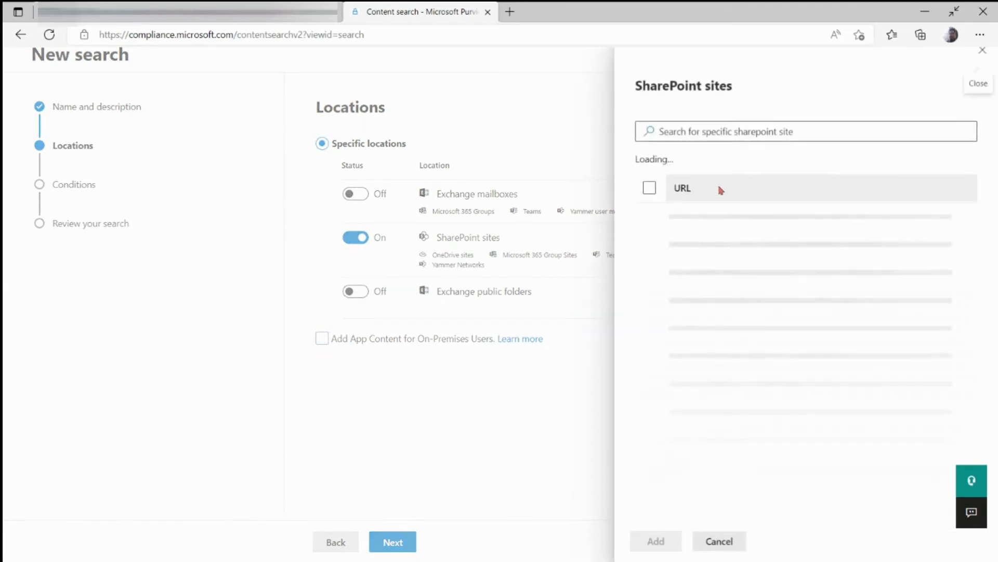
{"action": "left_click", "coordinate": [728, 134]}
{"action": "type", "text": "https://aadishaktee-my.sharepoint.com/personal/arawal_aadishaktee_onmicrosoft_com"}
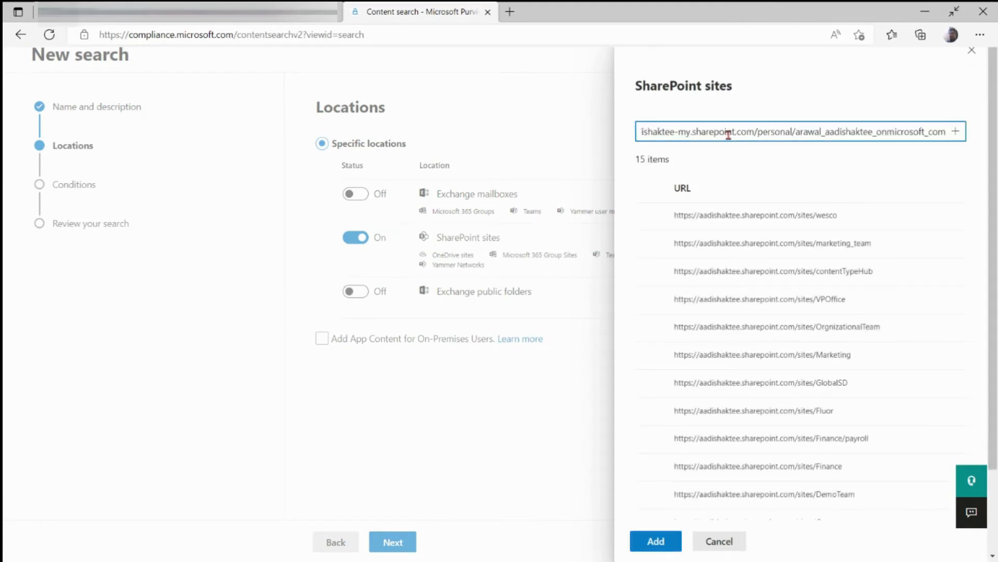
{"action": "key", "text": "Return"}
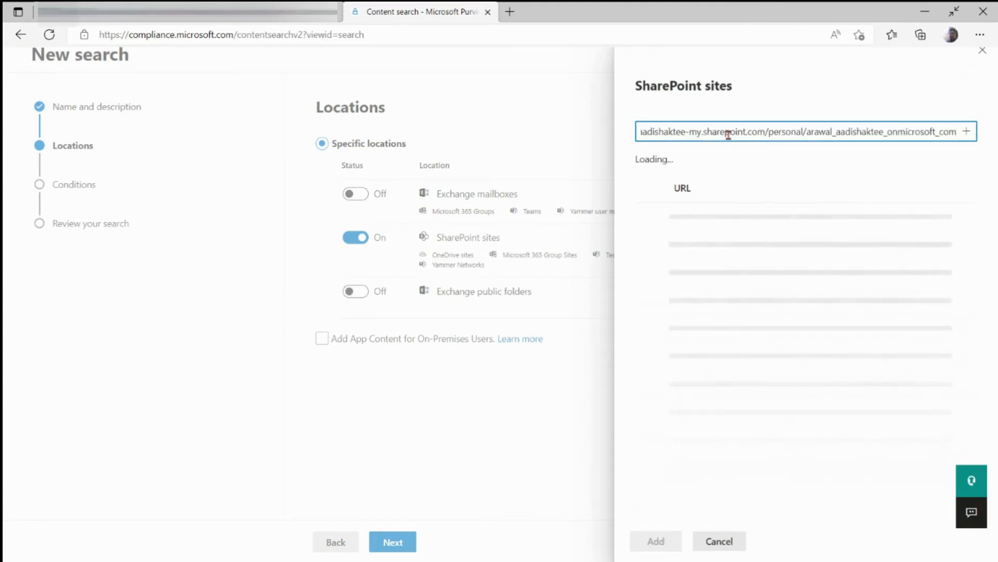
{"action": "left_click", "coordinate": [649, 217]}
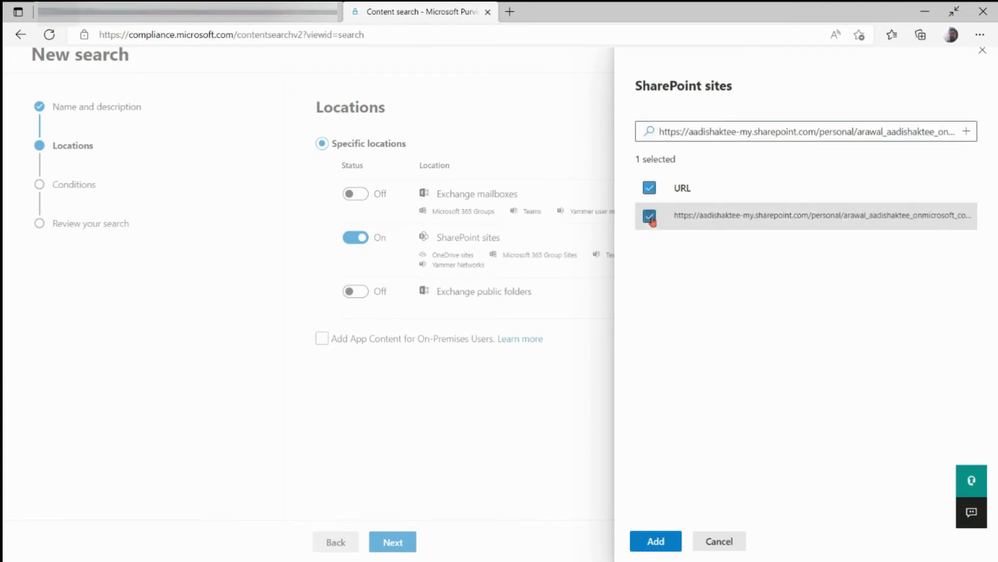
{"action": "left_click", "coordinate": [656, 543]}
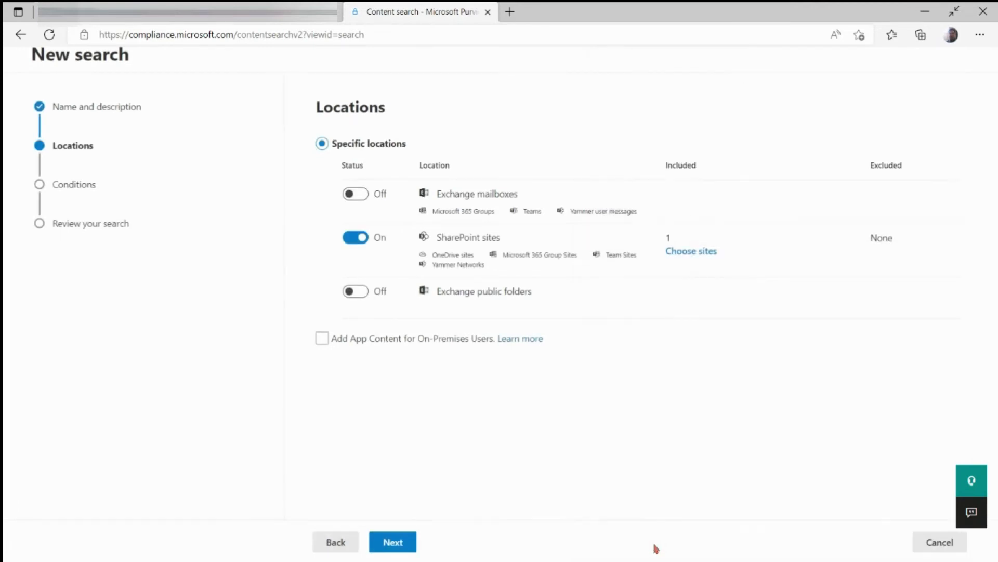
{"action": "left_click", "coordinate": [398, 544]}
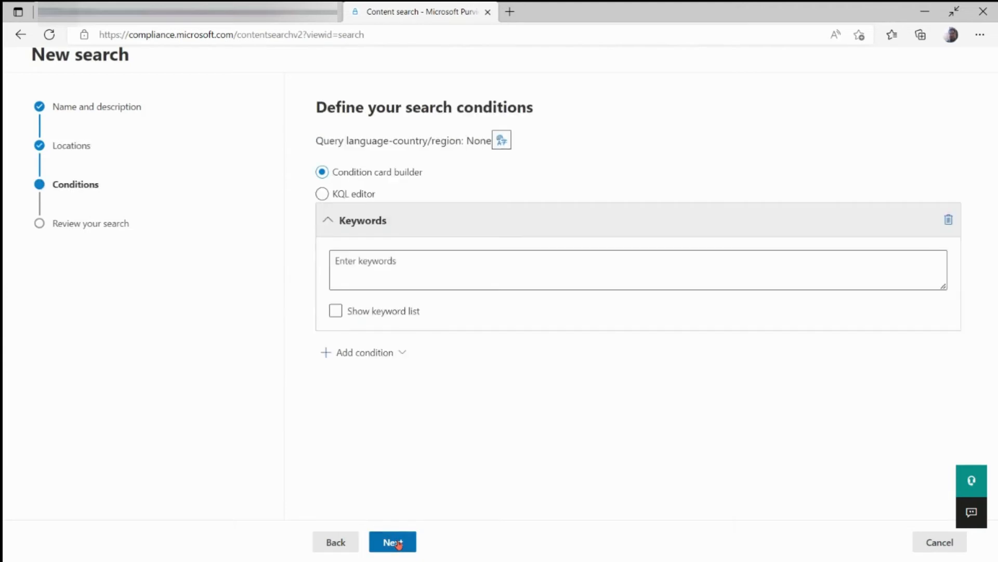
Add a File type condition with value fluid* and proceed to the Review step
{"action": "left_click", "coordinate": [402, 353]}
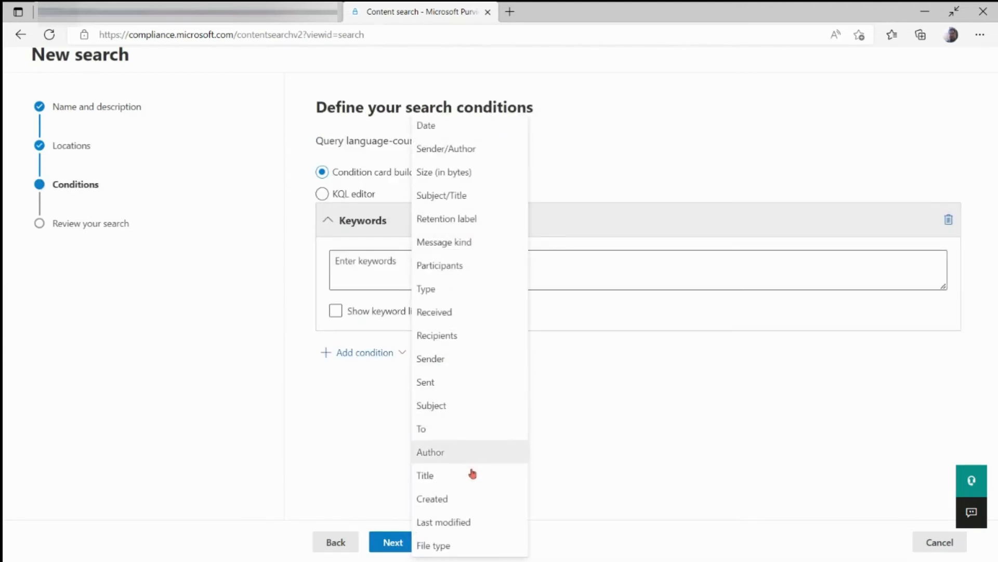
{"action": "left_click", "coordinate": [450, 544]}
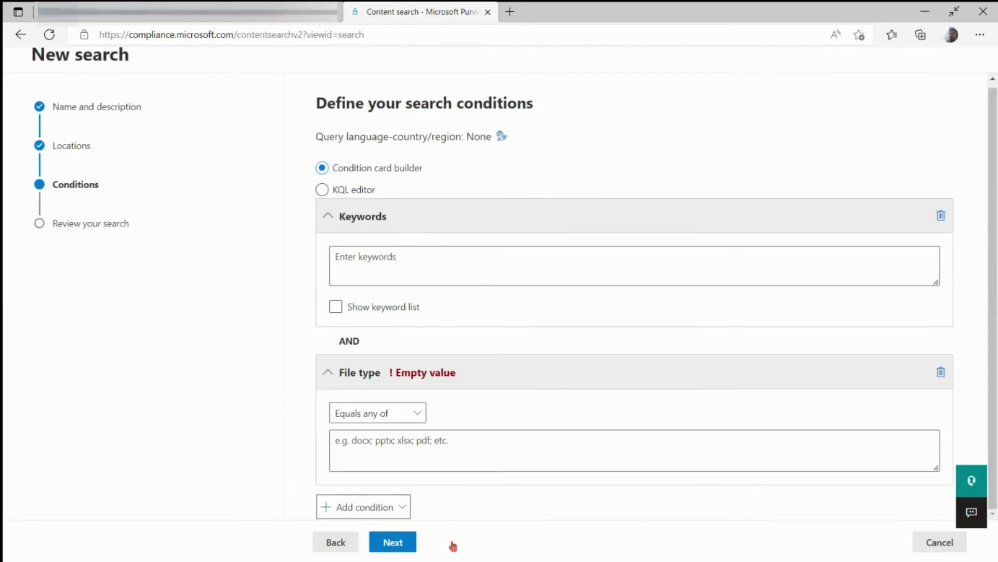
{"action": "left_click", "coordinate": [413, 442]}
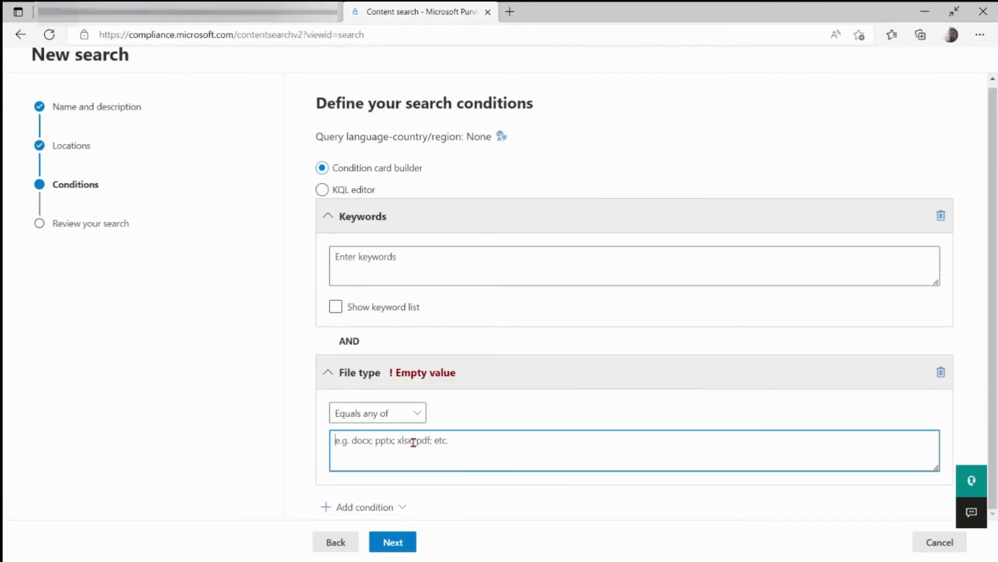
{"action": "type", "text": "fluid*"}
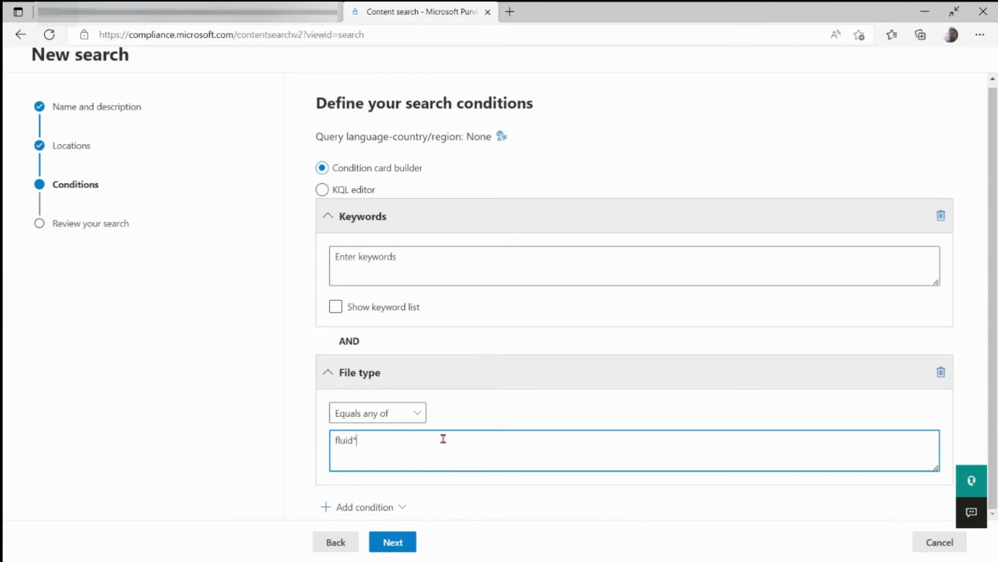
{"action": "left_click", "coordinate": [393, 543]}
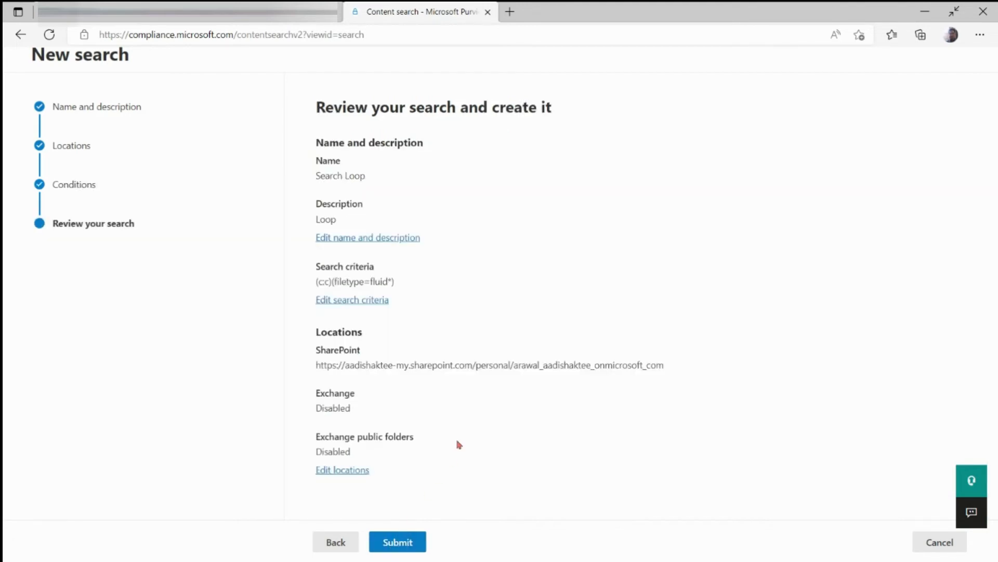
Review the filetype=fluid* condition and SharePoint location, then submit the Search Loop search
{"action": "left_click_drag", "start_coordinate": [407, 287], "coordinate": [338, 285]}
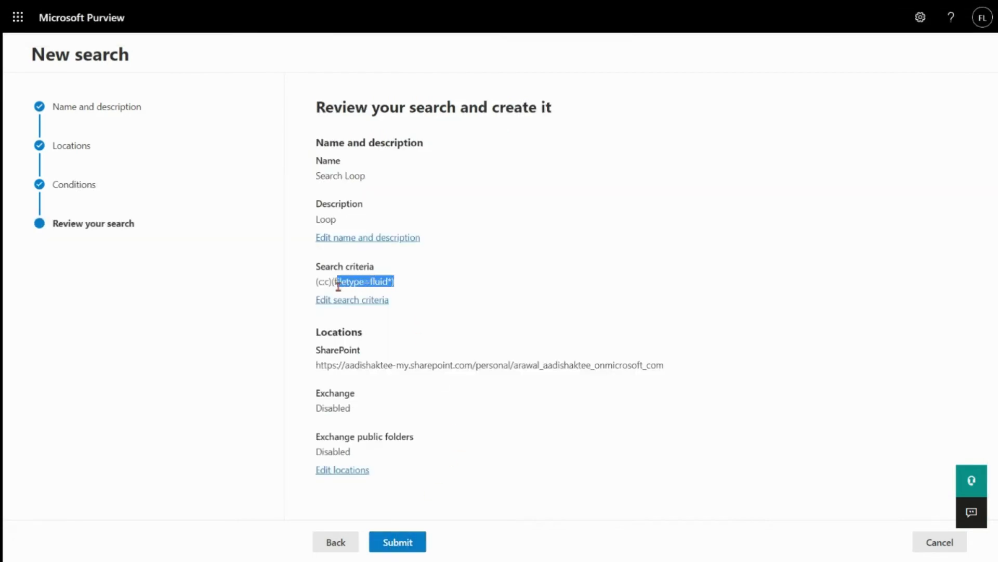
{"action": "left_click_drag", "start_coordinate": [669, 365], "coordinate": [389, 383]}
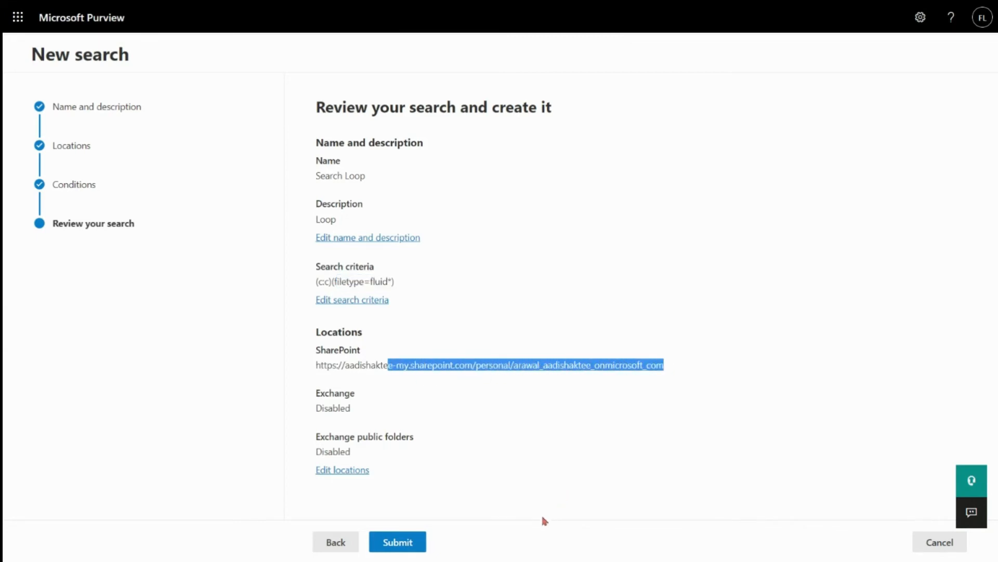
{"action": "left_click", "coordinate": [400, 546]}
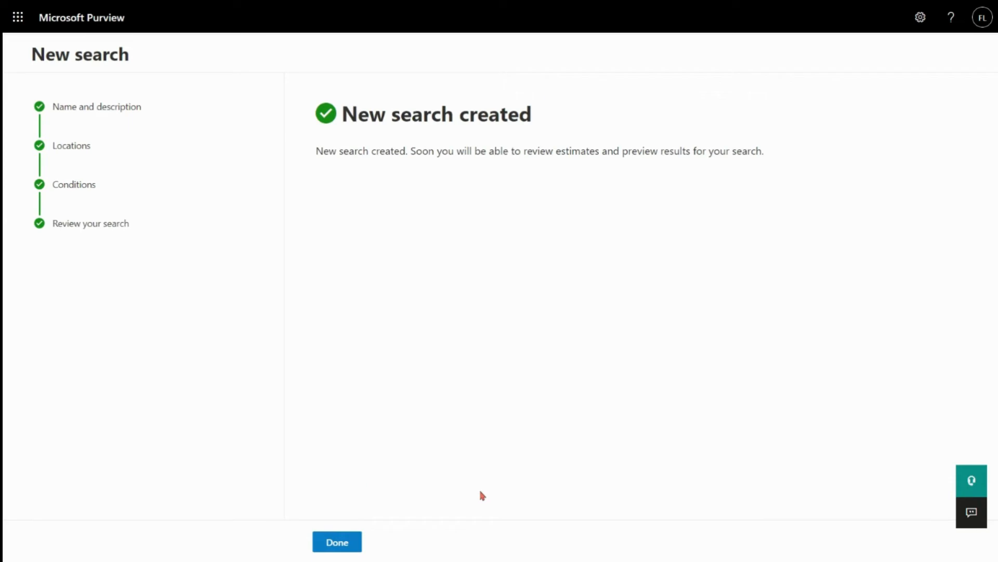
Export the Search Loop results (4 items) with Include versions for SharePoint files enabled
{"action": "left_click", "coordinate": [351, 542]}
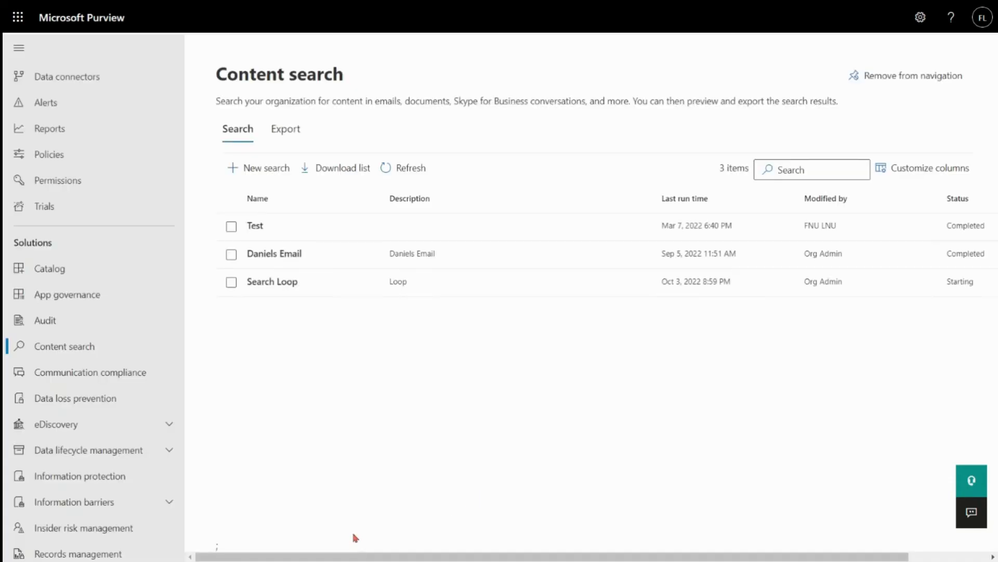
{"action": "left_click", "coordinate": [419, 281]}
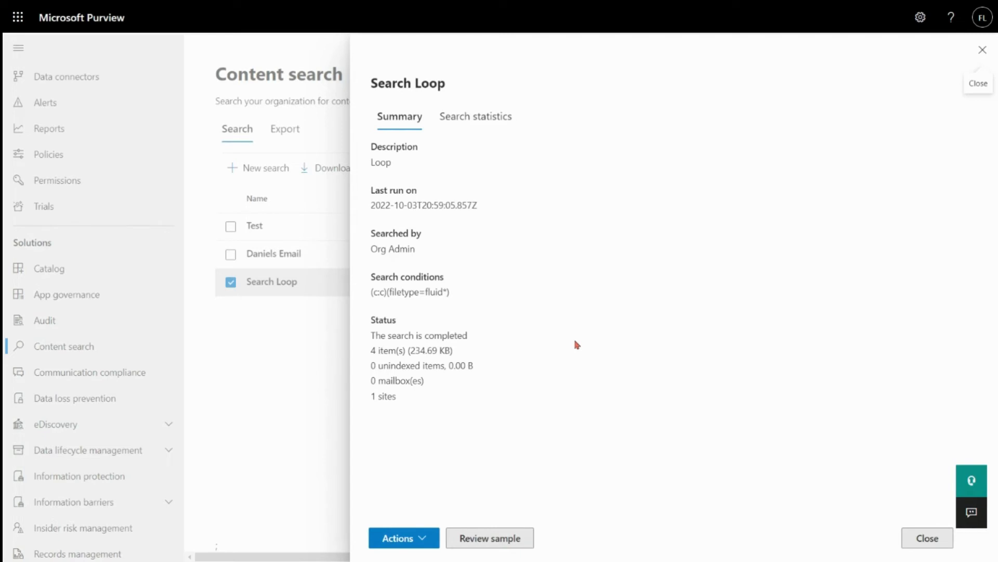
{"action": "left_click", "coordinate": [419, 538]}
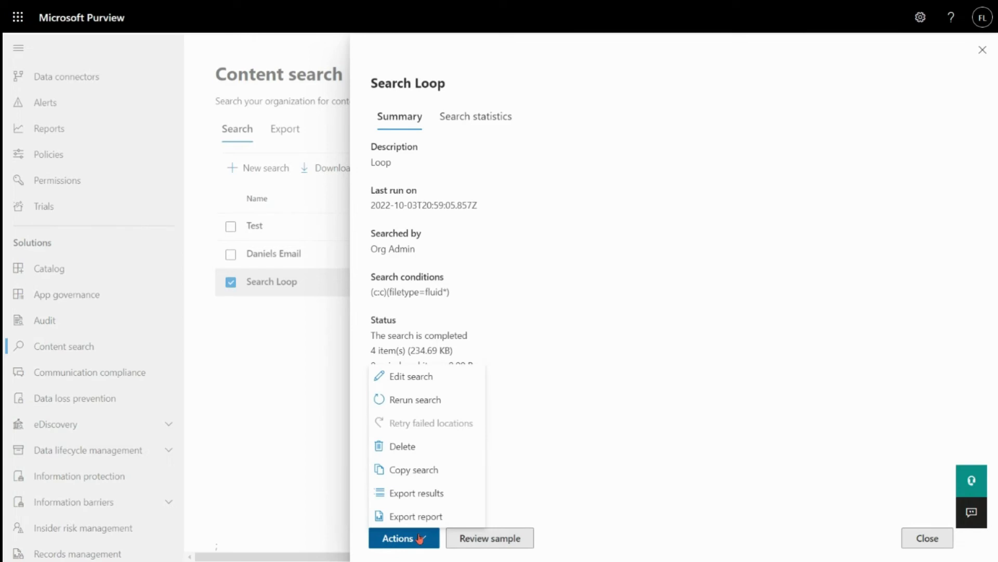
{"action": "left_click", "coordinate": [423, 493]}
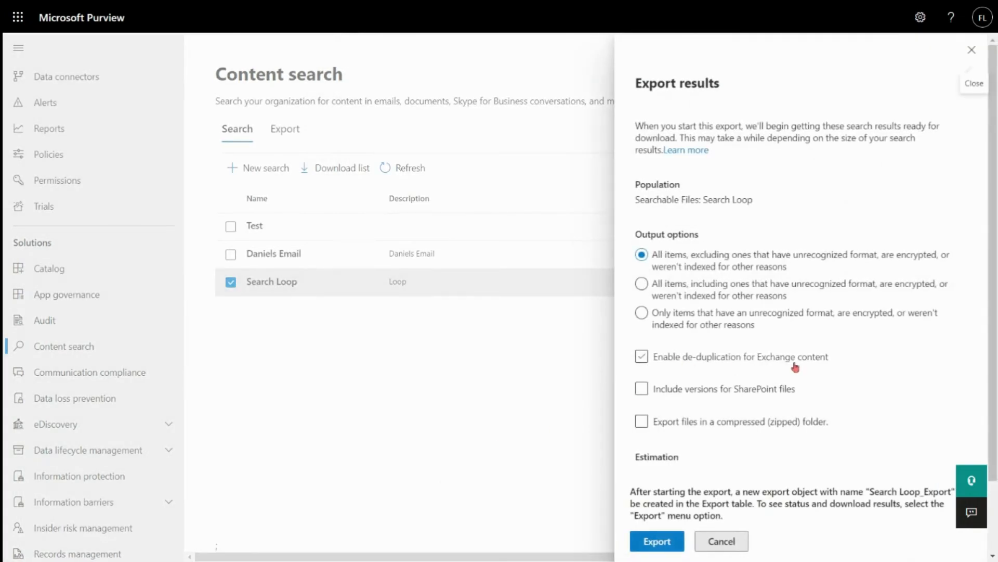
{"action": "scroll", "coordinate": [821, 370], "scroll_direction": "down", "scroll_amount": 2}
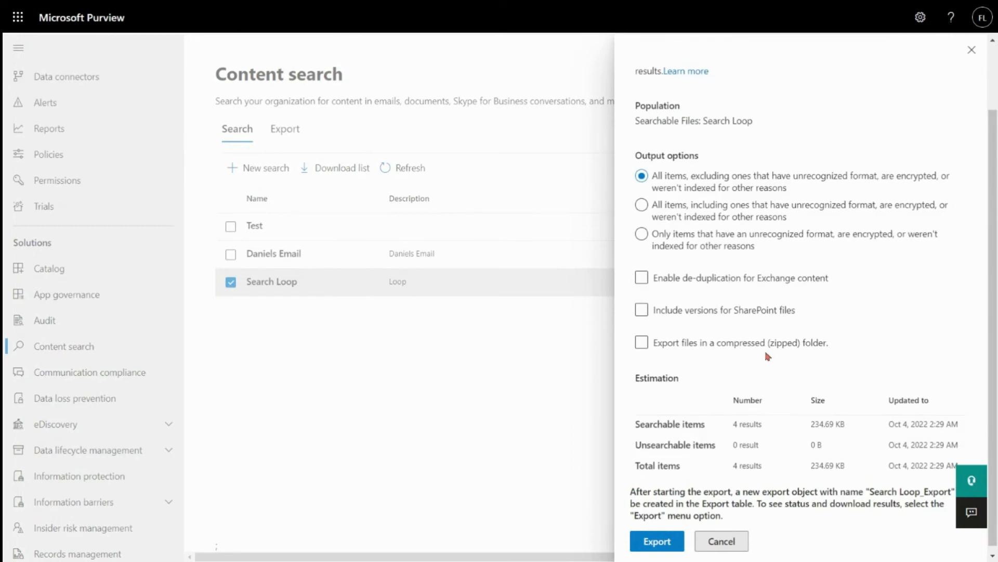
{"action": "left_click", "coordinate": [642, 311]}
{"action": "scroll", "coordinate": [829, 350], "scroll_direction": "down", "scroll_amount": 1}
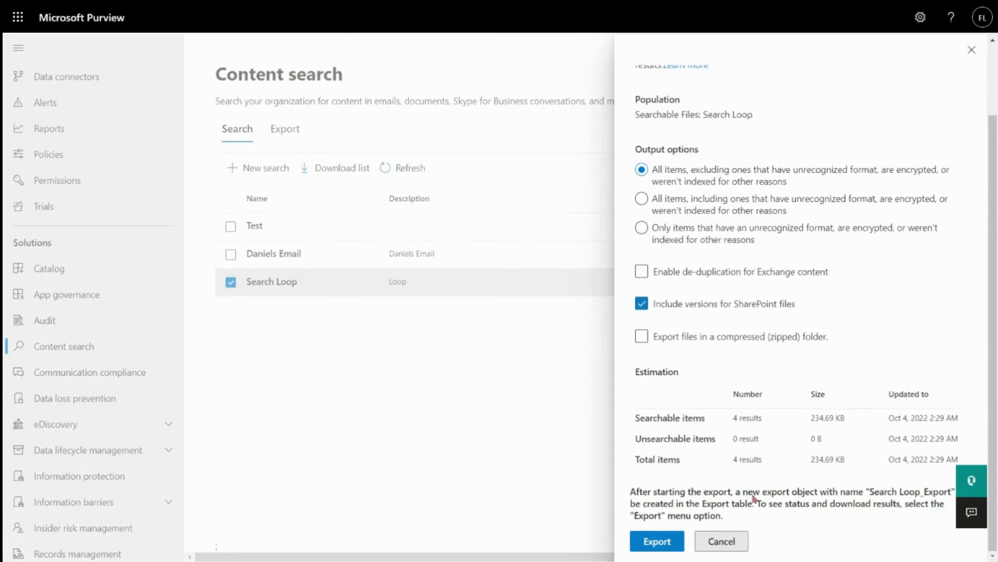
{"action": "left_click", "coordinate": [657, 544]}
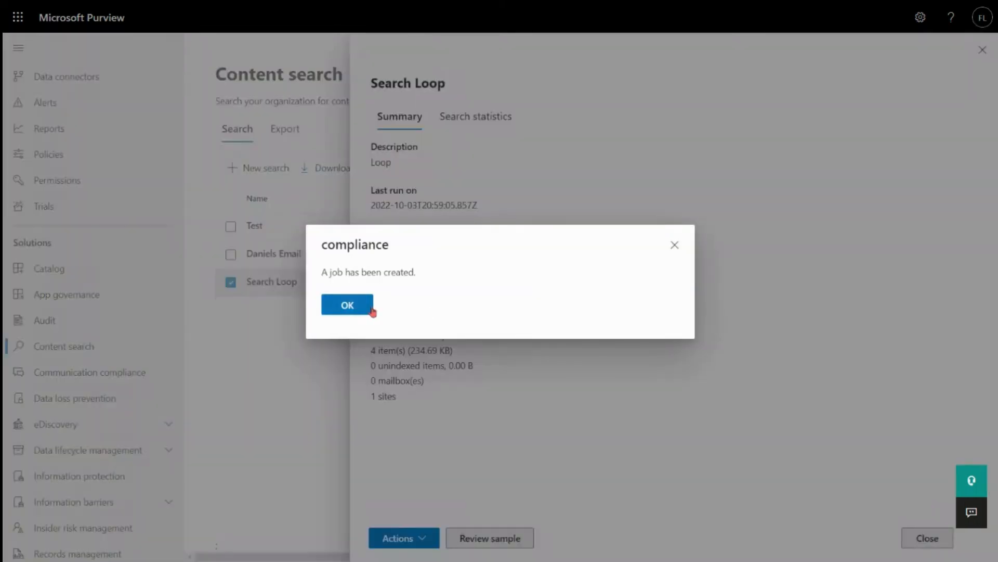
Open the Search Loop_Export job and copy its export key to the clipboard
{"action": "left_click", "coordinate": [345, 304]}
{"action": "left_click", "coordinate": [295, 137]}
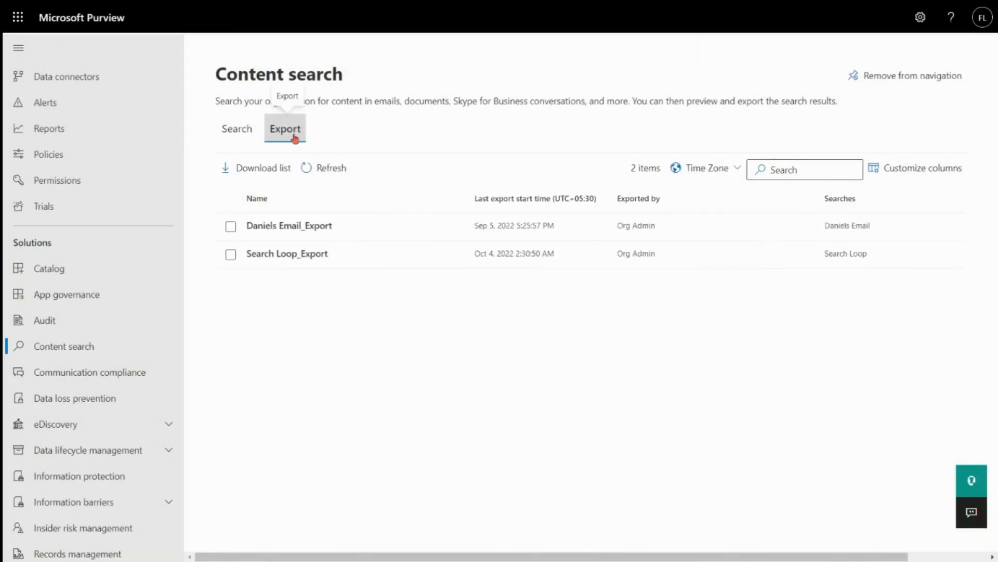
{"action": "left_click", "coordinate": [684, 254]}
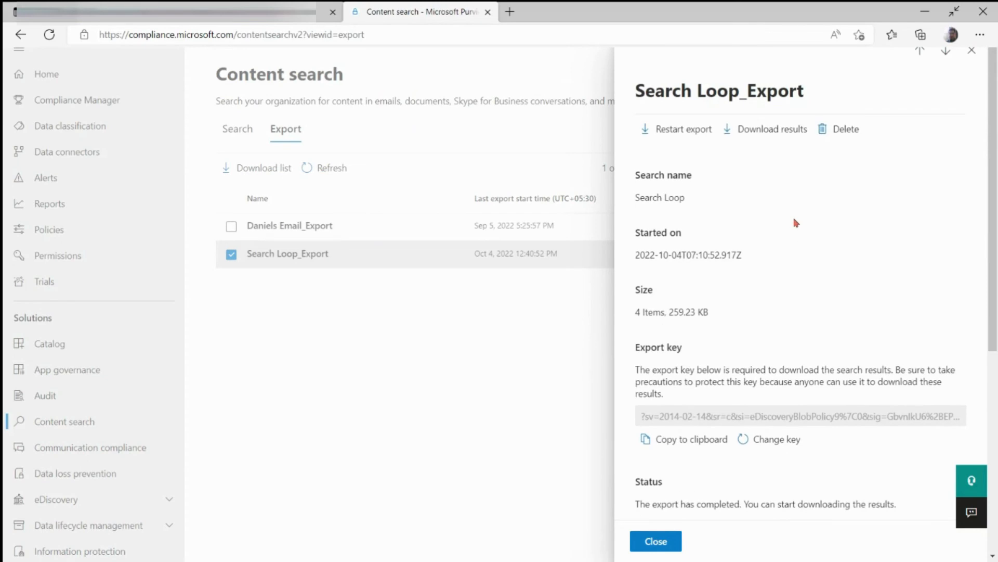
{"action": "scroll", "coordinate": [796, 223], "scroll_direction": "down", "scroll_amount": 3}
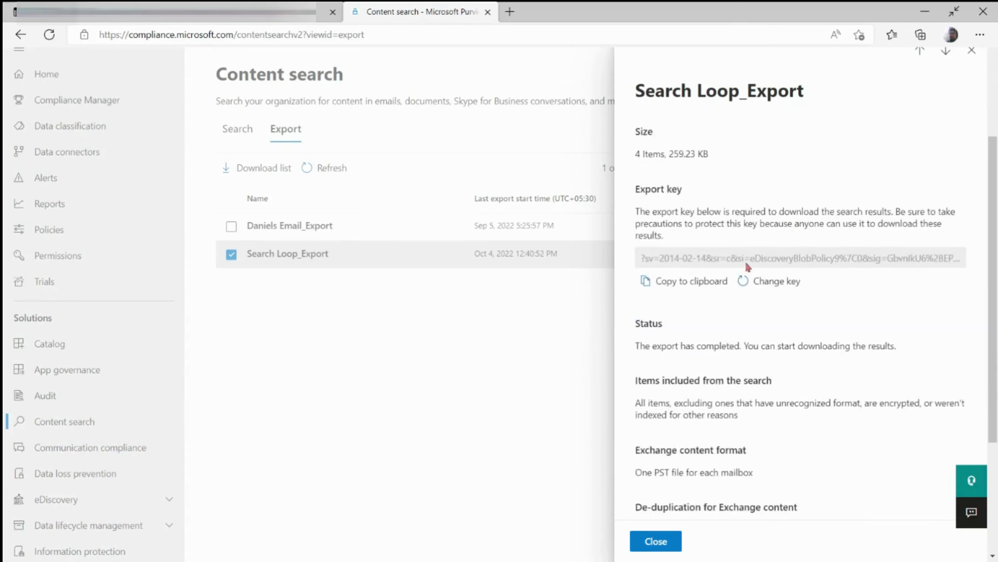
{"action": "left_click", "coordinate": [713, 294]}
Download the Search Loop_Export results through the eDiscovery export tool
{"action": "scroll", "coordinate": [774, 248], "scroll_direction": "up", "scroll_amount": 3}
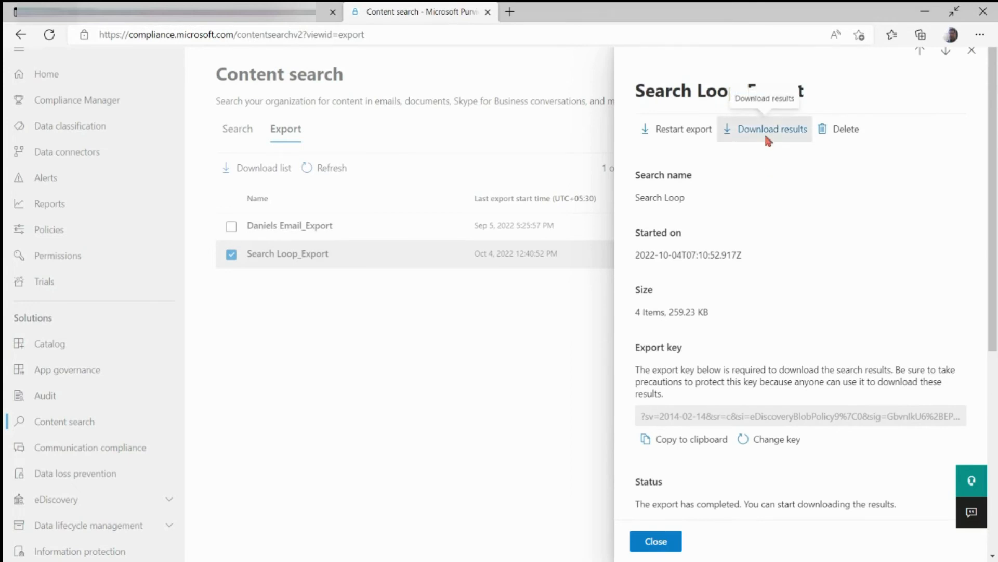
{"action": "left_click", "coordinate": [767, 134]}
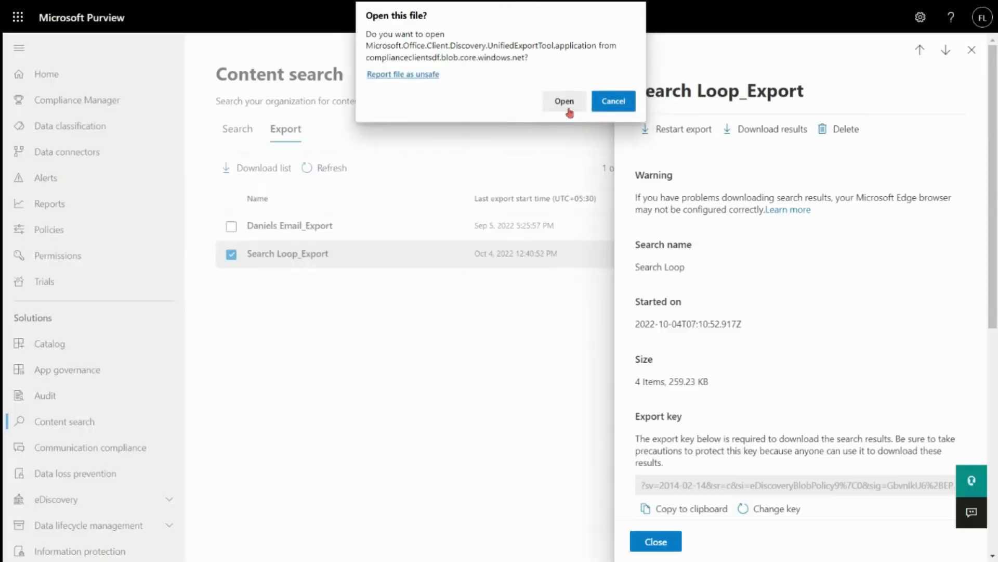
{"action": "left_click", "coordinate": [565, 101]}
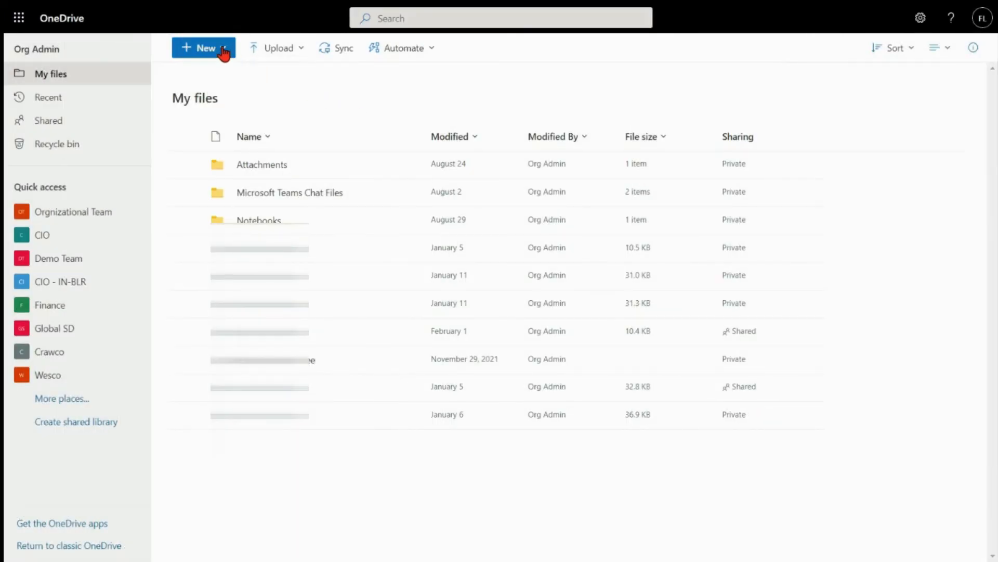
Create a folder named 'Recovered Components' in OneDrive's My files and open it
{"action": "left_click", "coordinate": [223, 48]}
{"action": "left_click", "coordinate": [222, 73]}
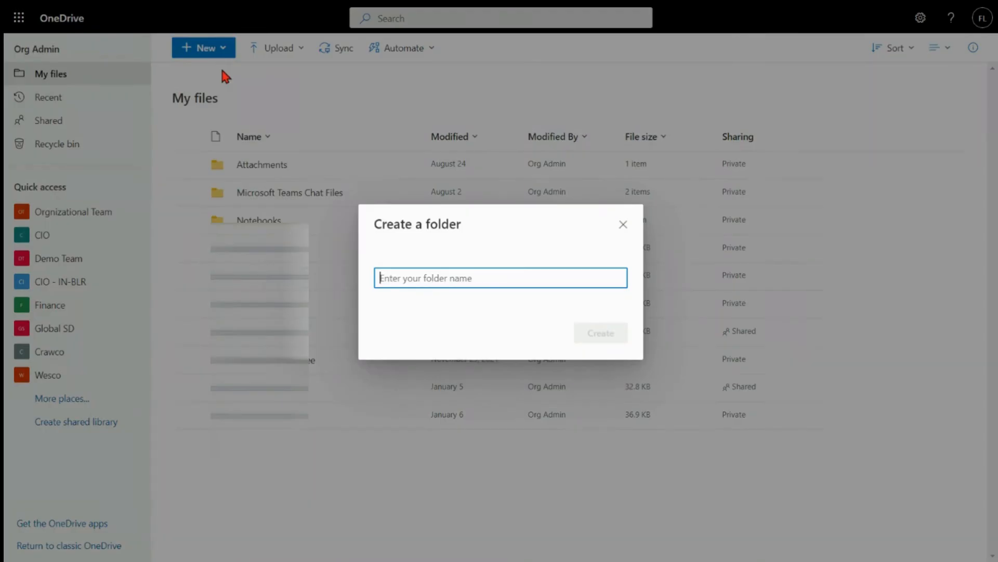
{"action": "type", "text": "Re"}
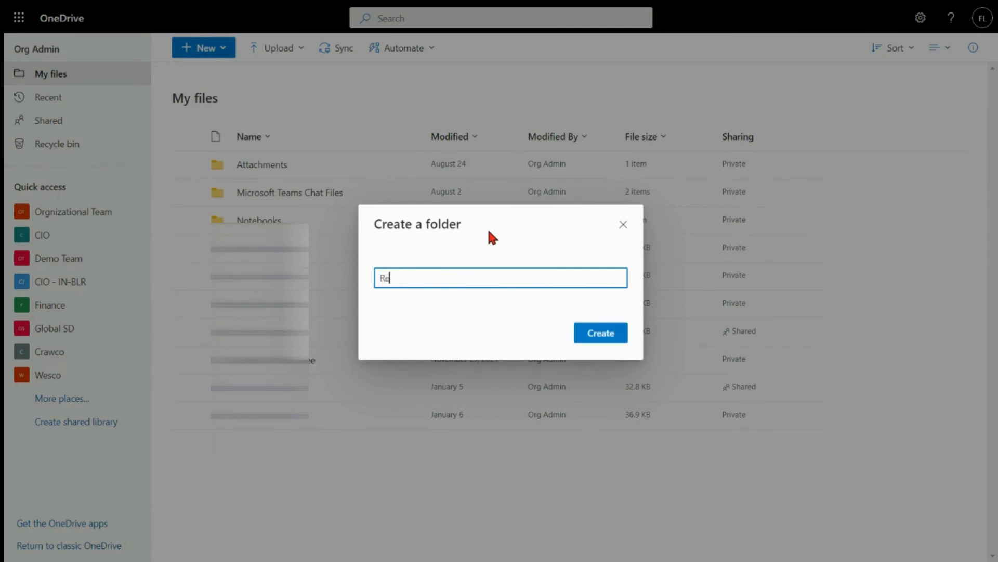
{"action": "type", "text": "covered Components"}
{"action": "left_click", "coordinate": [598, 333]}
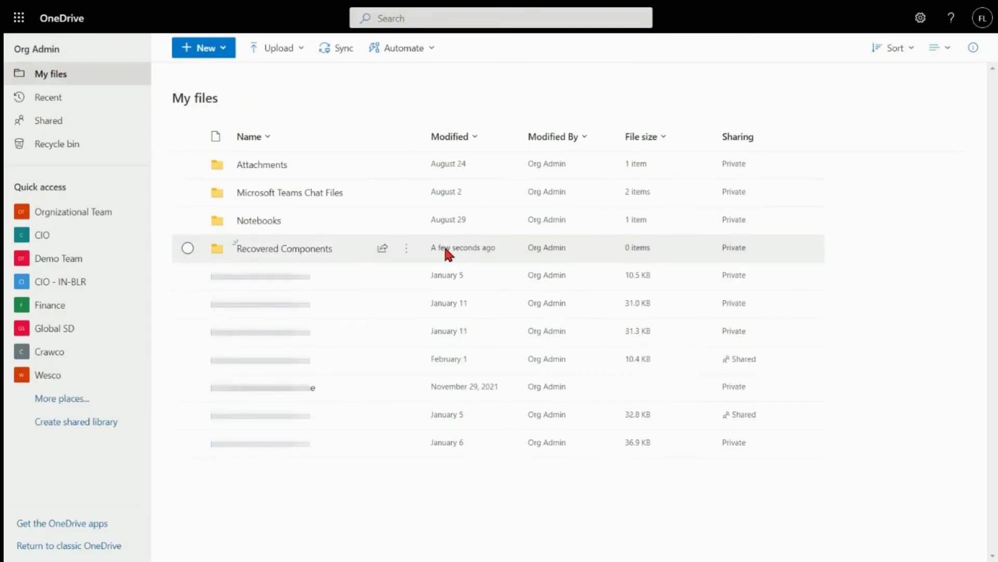
{"action": "left_click", "coordinate": [284, 249]}
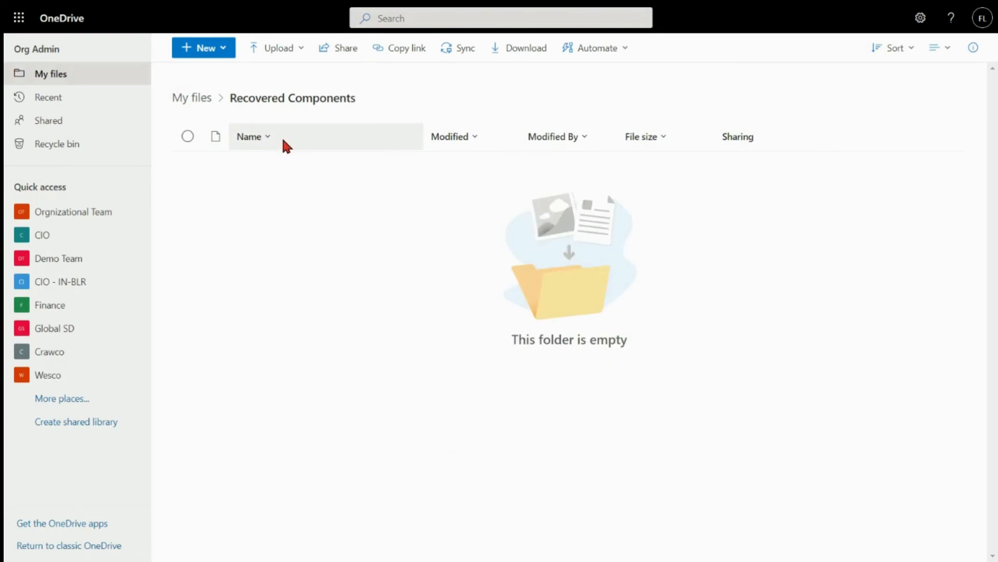
{"action": "left_click", "coordinate": [308, 52]}
Upload all three .fluid files from Desktop's Search Loop_Export Microsoft Teams Chat Files folder
{"action": "left_click", "coordinate": [288, 80]}
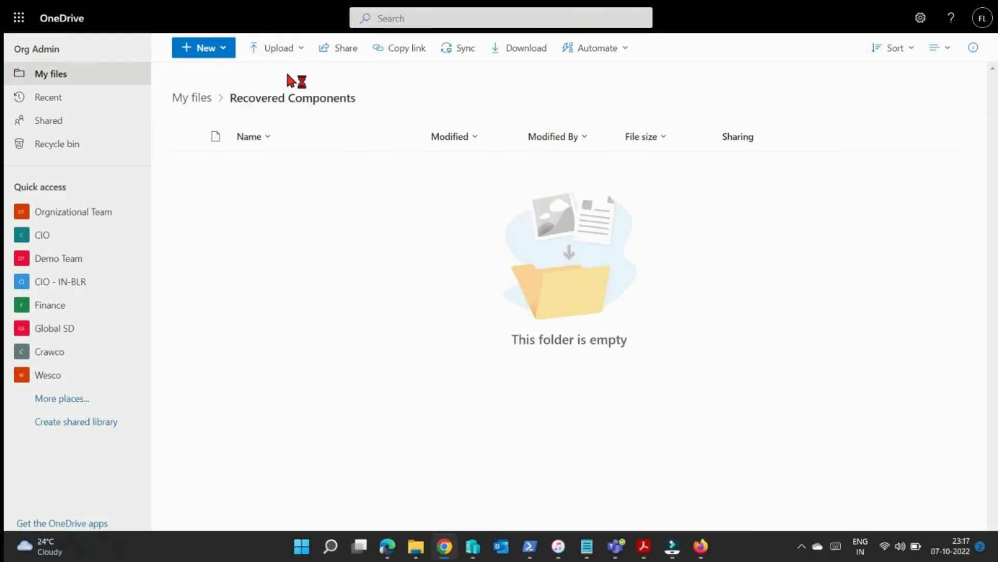
{"action": "scroll", "coordinate": [104, 93], "scroll_direction": "up", "scroll_amount": 1}
{"action": "left_click", "coordinate": [82, 103]}
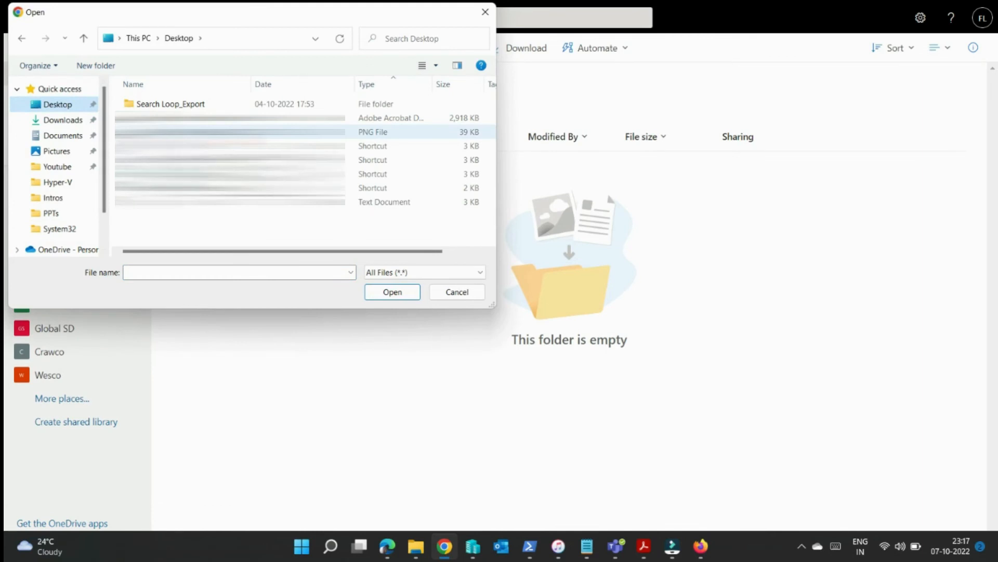
{"action": "double_click", "coordinate": [157, 104]}
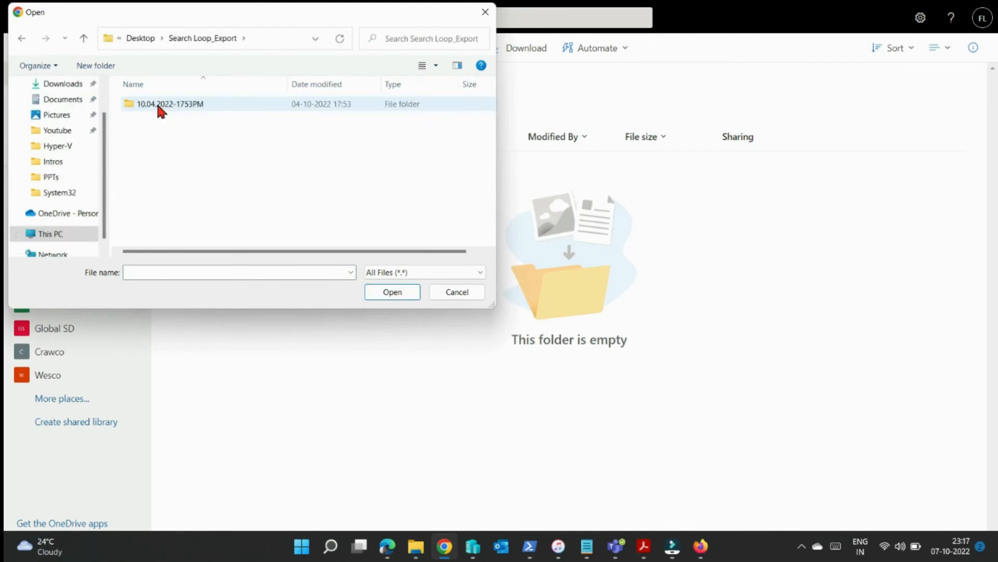
{"action": "double_click", "coordinate": [157, 104]}
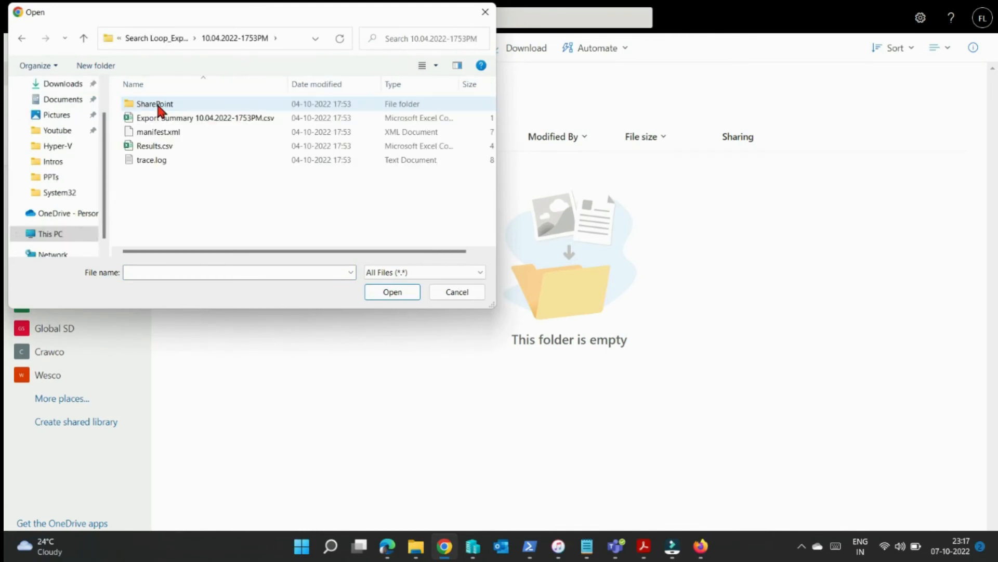
{"action": "double_click", "coordinate": [157, 105]}
{"action": "double_click", "coordinate": [157, 104]}
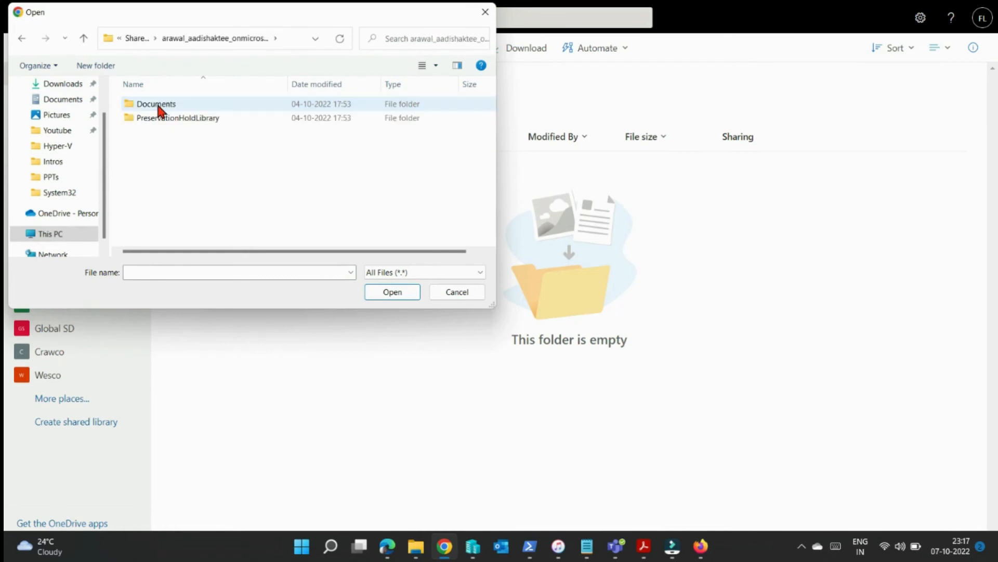
{"action": "double_click", "coordinate": [158, 104]}
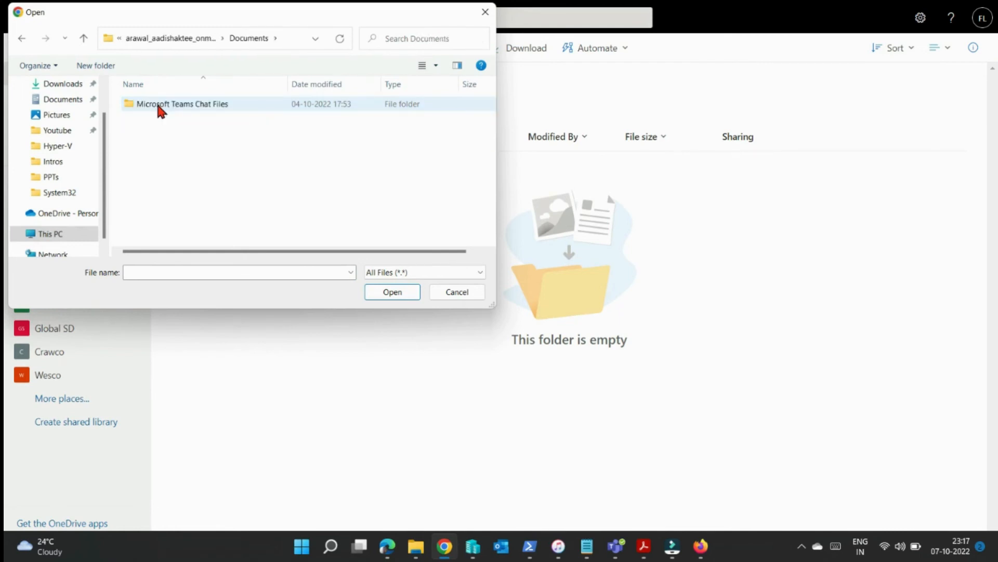
{"action": "double_click", "coordinate": [156, 102]}
{"action": "key", "text": "ctrl+a"}
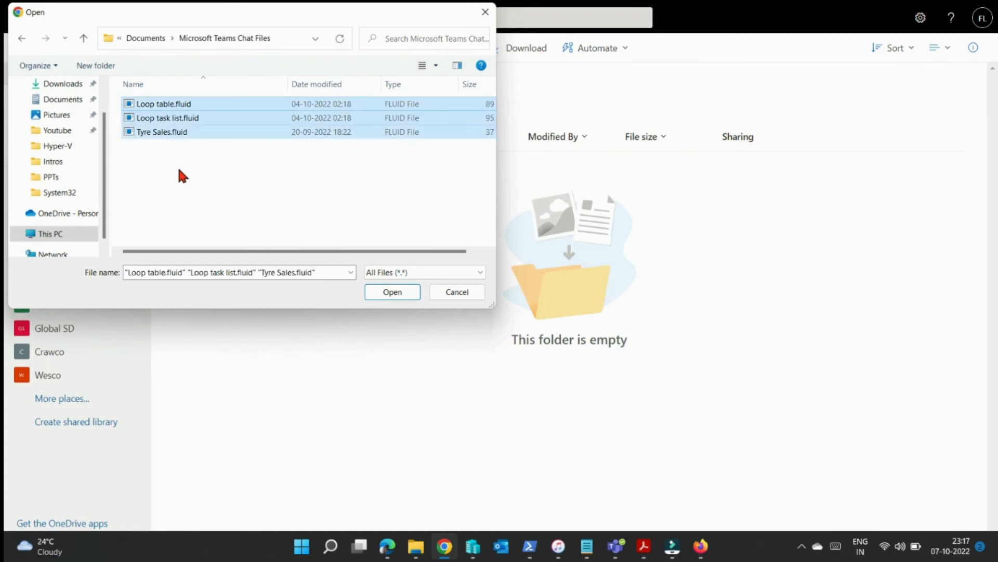
{"action": "left_click", "coordinate": [383, 291]}
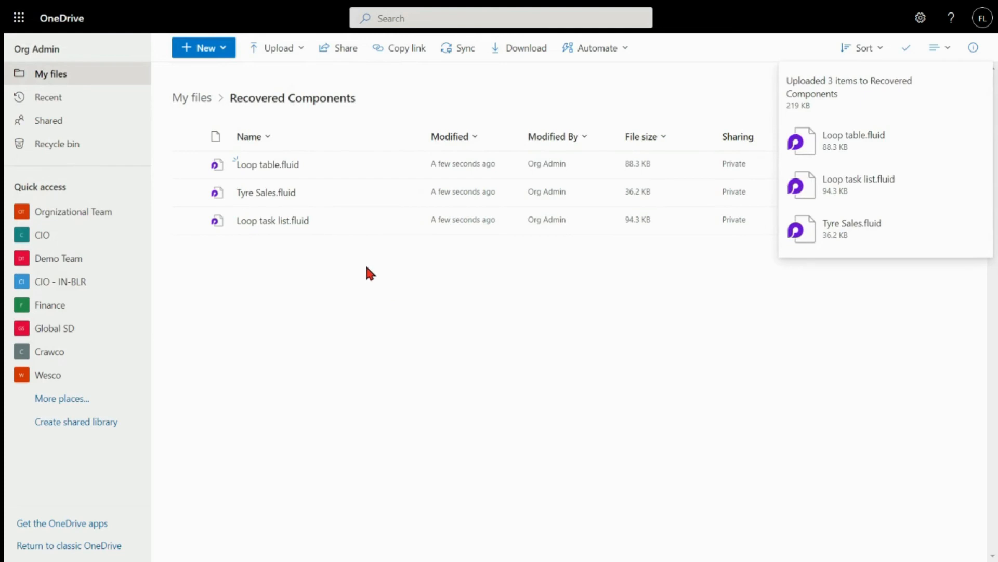
Open Loop table.fluid in Loop and insert two empty rows below Stationery
{"action": "left_click", "coordinate": [264, 165]}
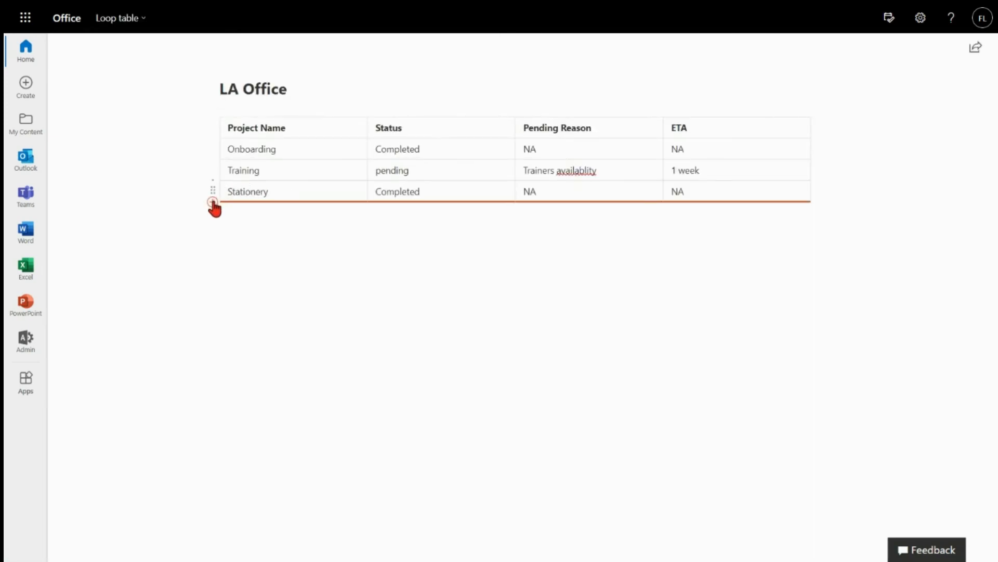
{"action": "left_click", "coordinate": [213, 202]}
{"action": "left_click", "coordinate": [213, 224]}
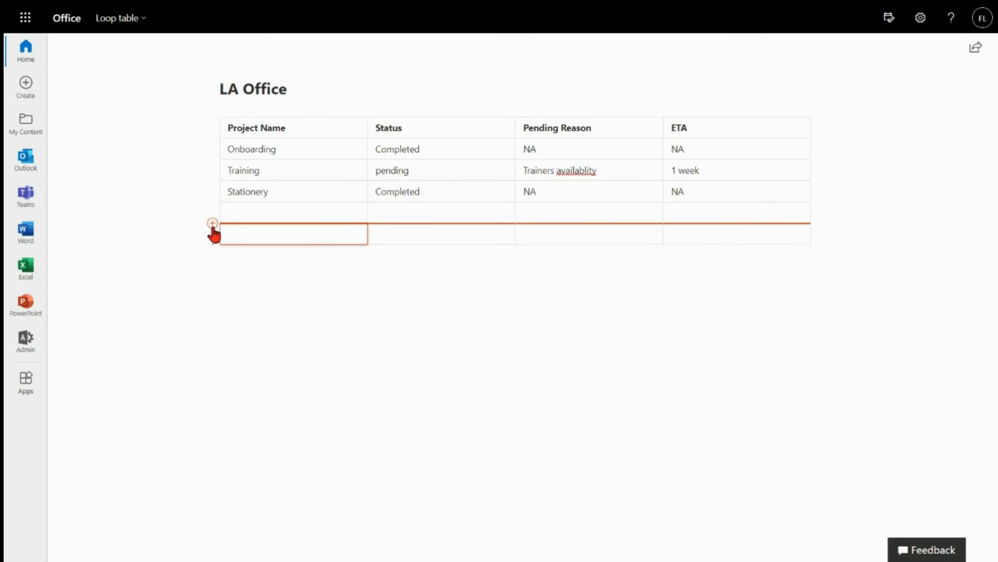